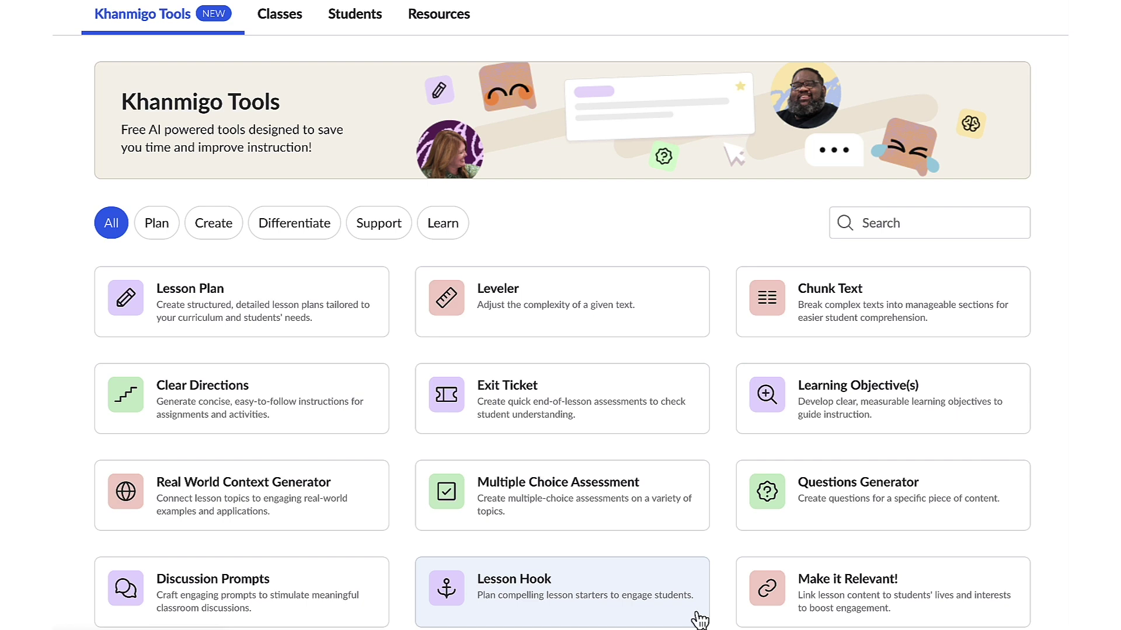
- Generate lesson hooks for 7th grade on the topic 'Two-step inequalities'
click(698, 620)
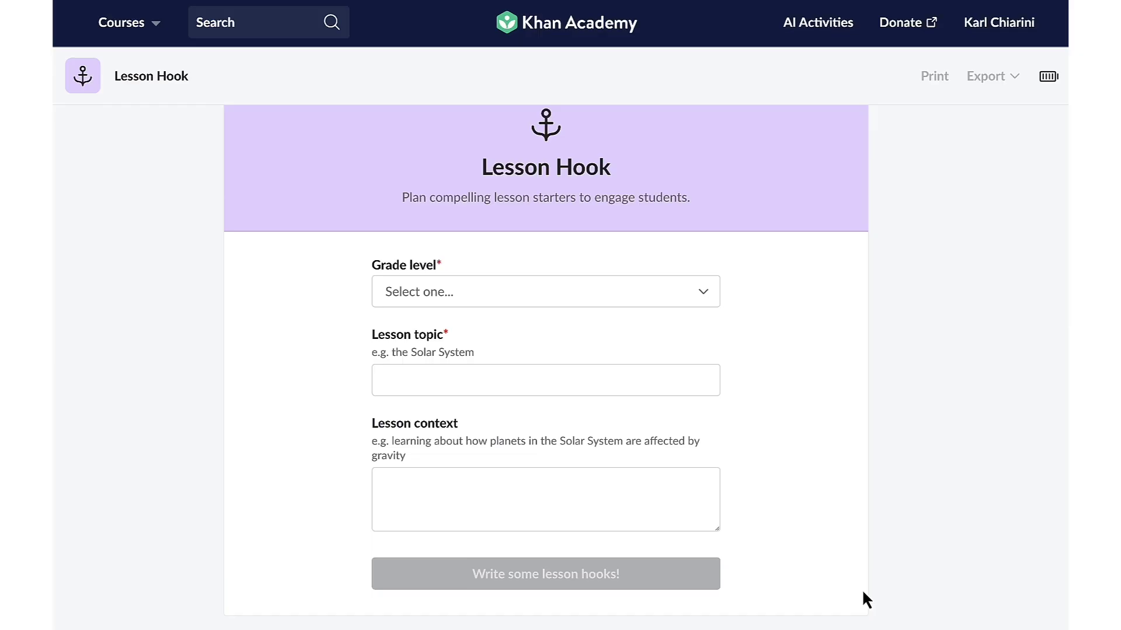
click(710, 292)
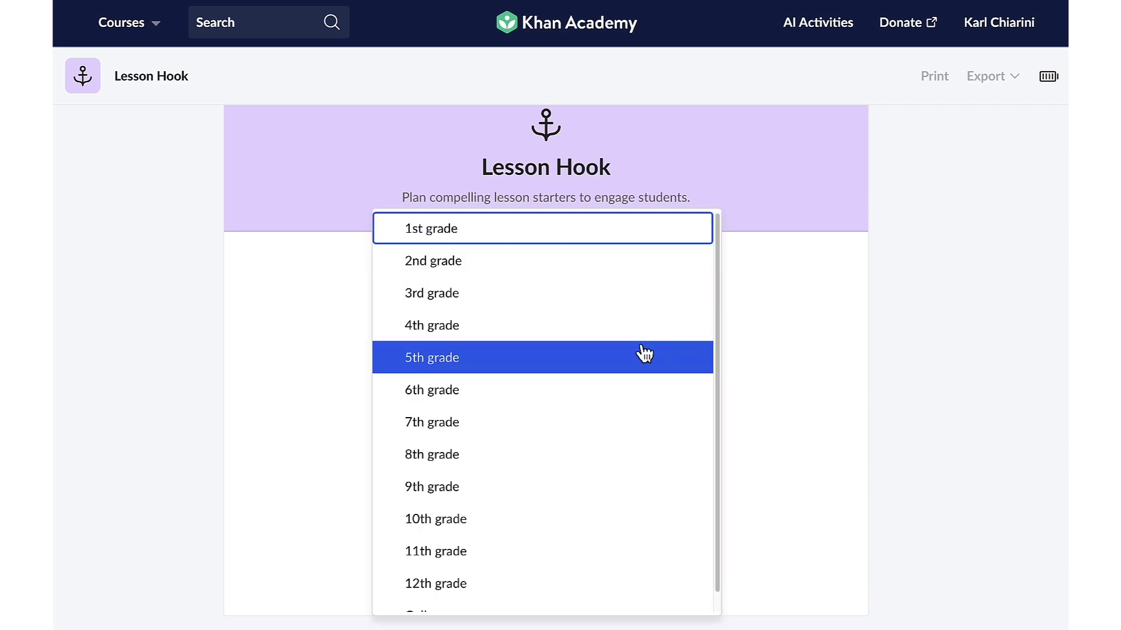
click(604, 423)
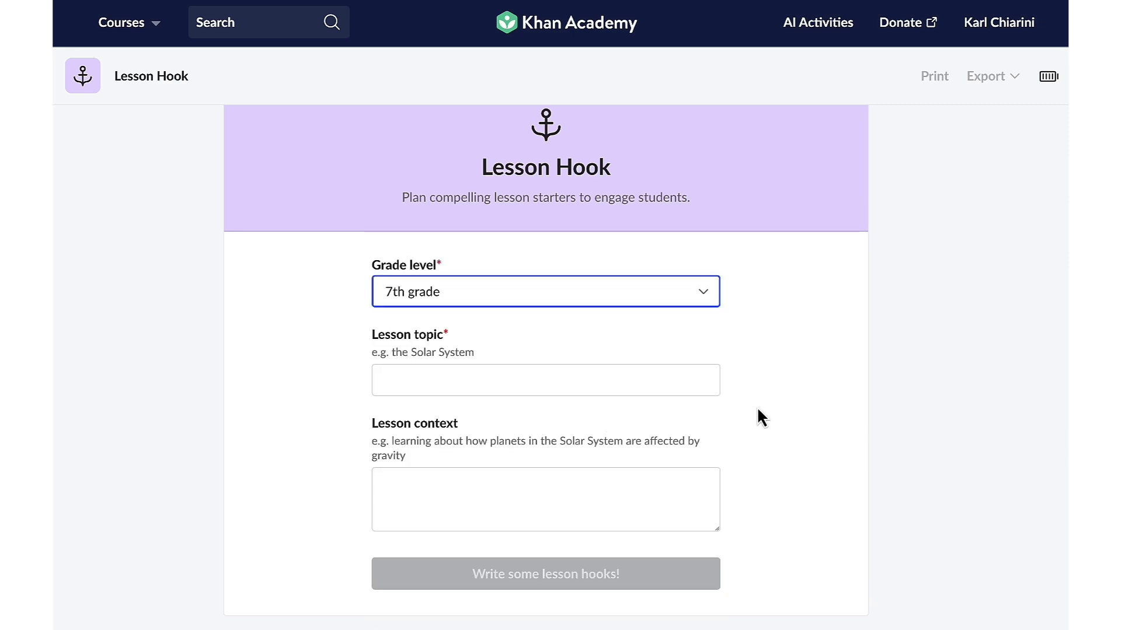
click(681, 378)
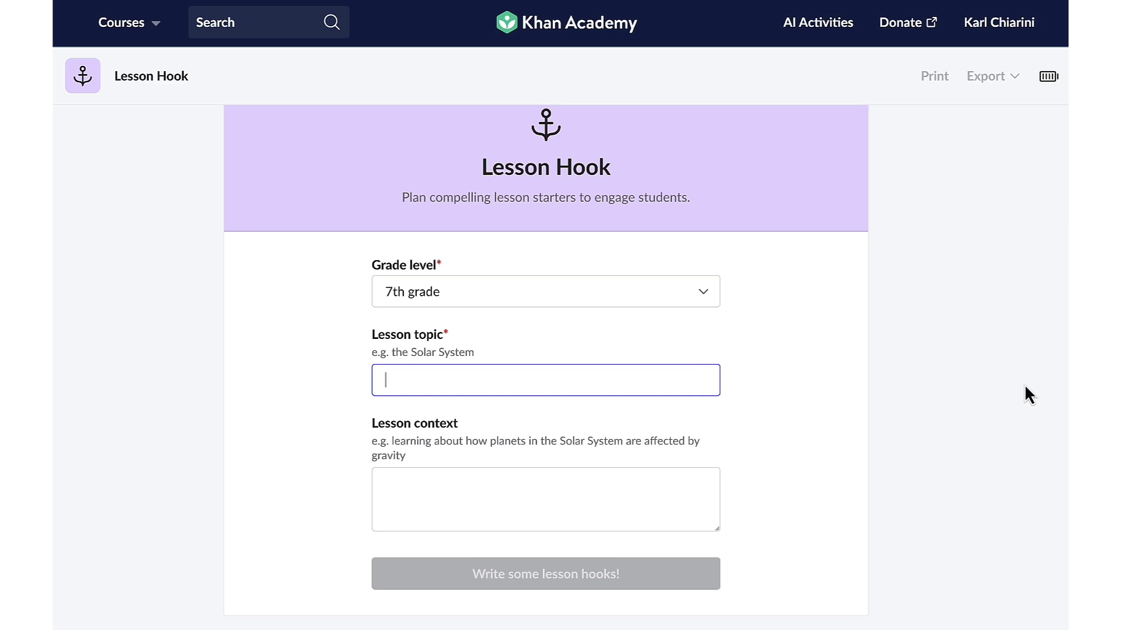
text(Two-step inequalities)
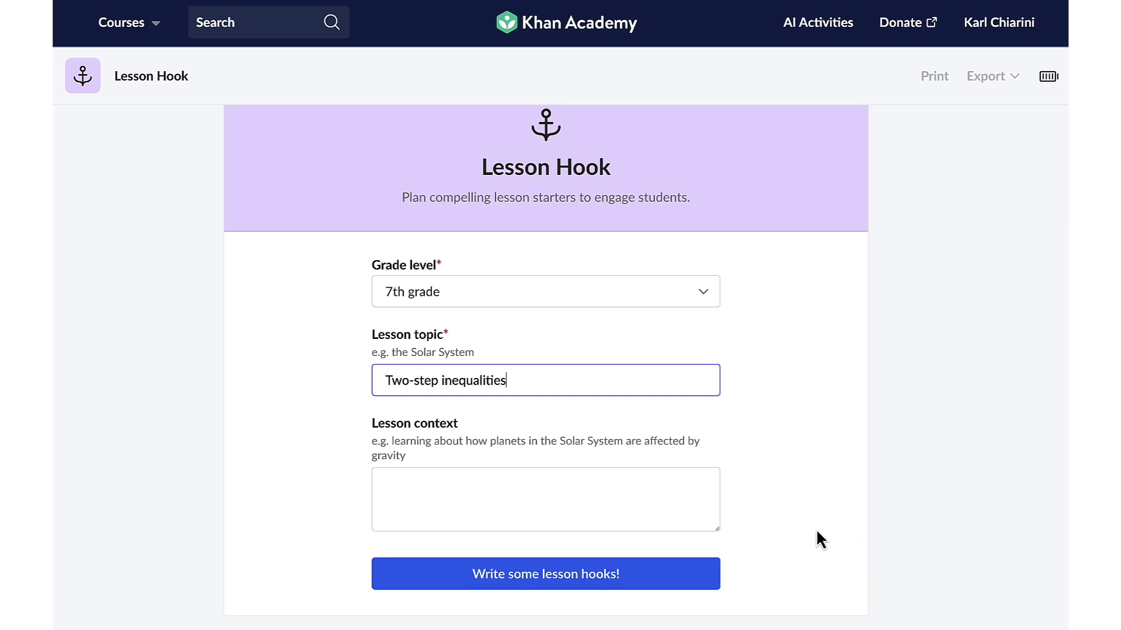
click(689, 574)
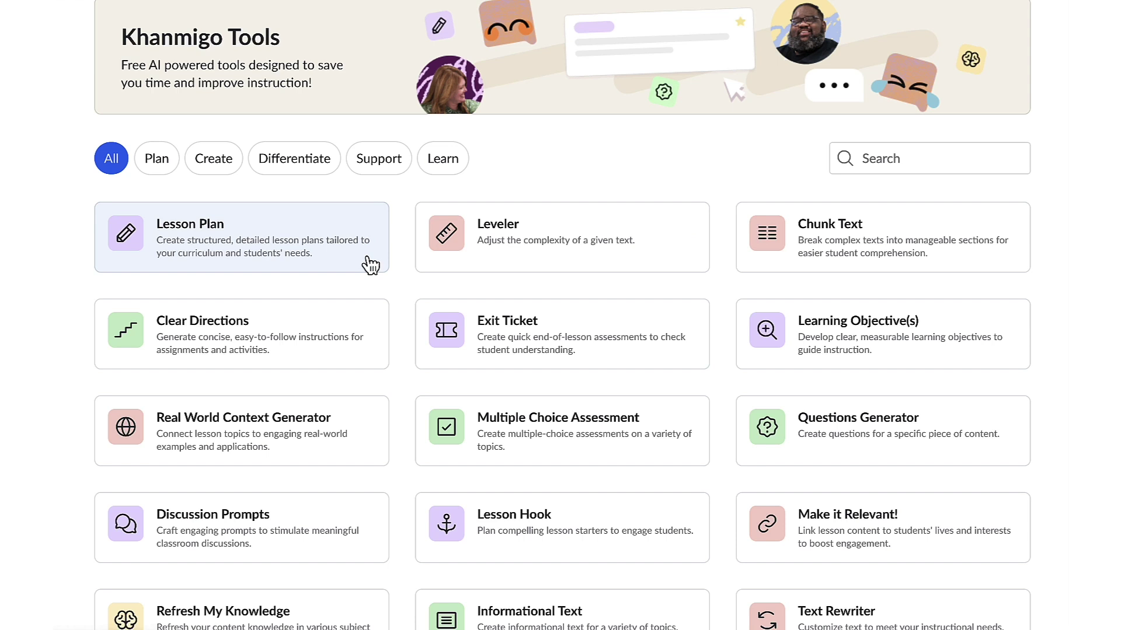
- Open Lesson Plan, paste 'Two-step inequalities' as the topic and pick the 7th-grade MA.8.AR.2.2 suggestion
click(370, 264)
click(370, 266)
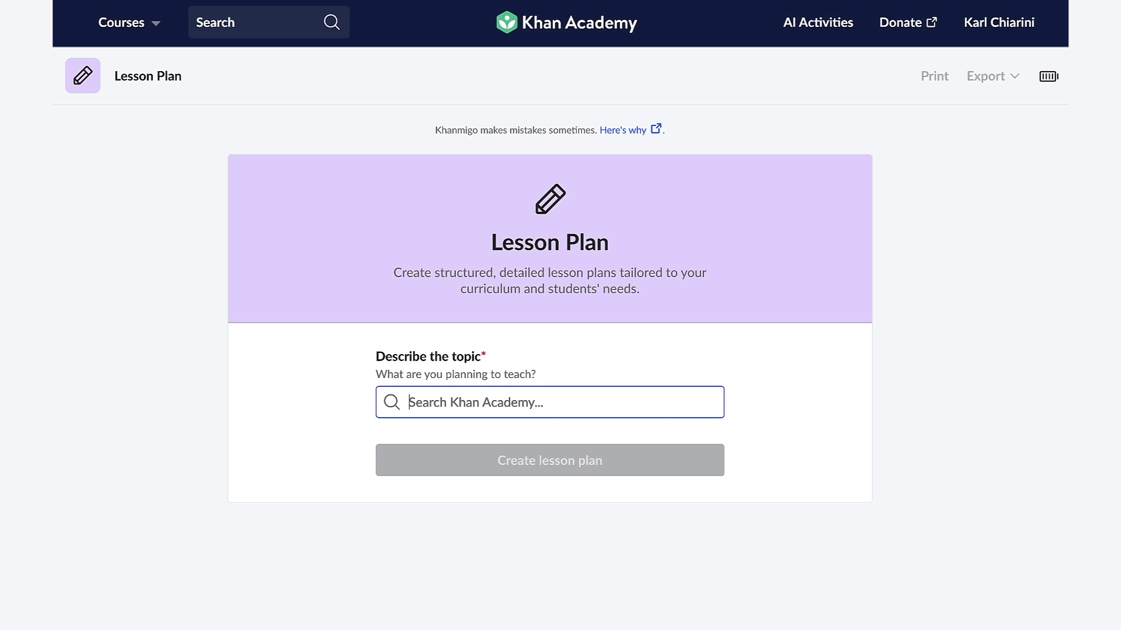
text(Two-step inequalities)
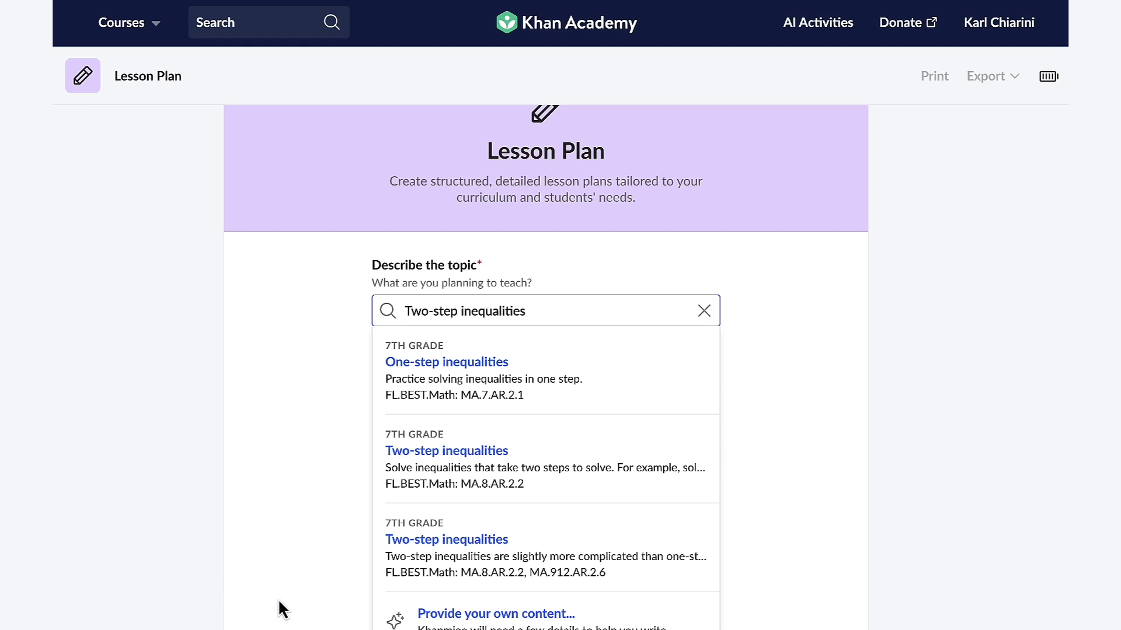
click(492, 484)
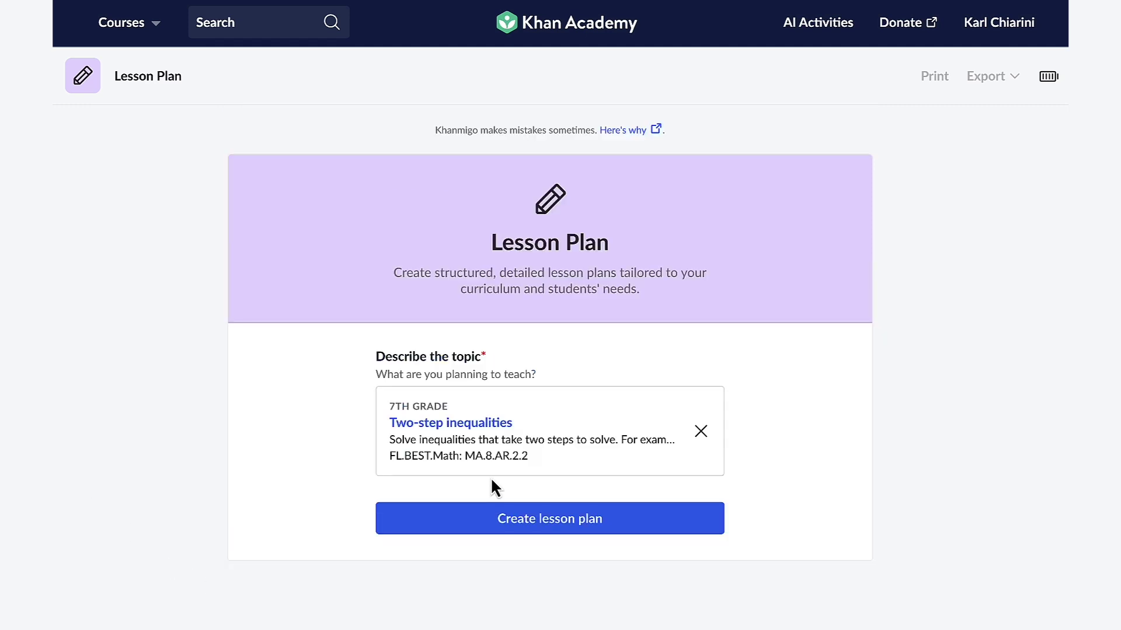
- Create the lesson plan and review it down to the Warm-up learning activities
click(660, 528)
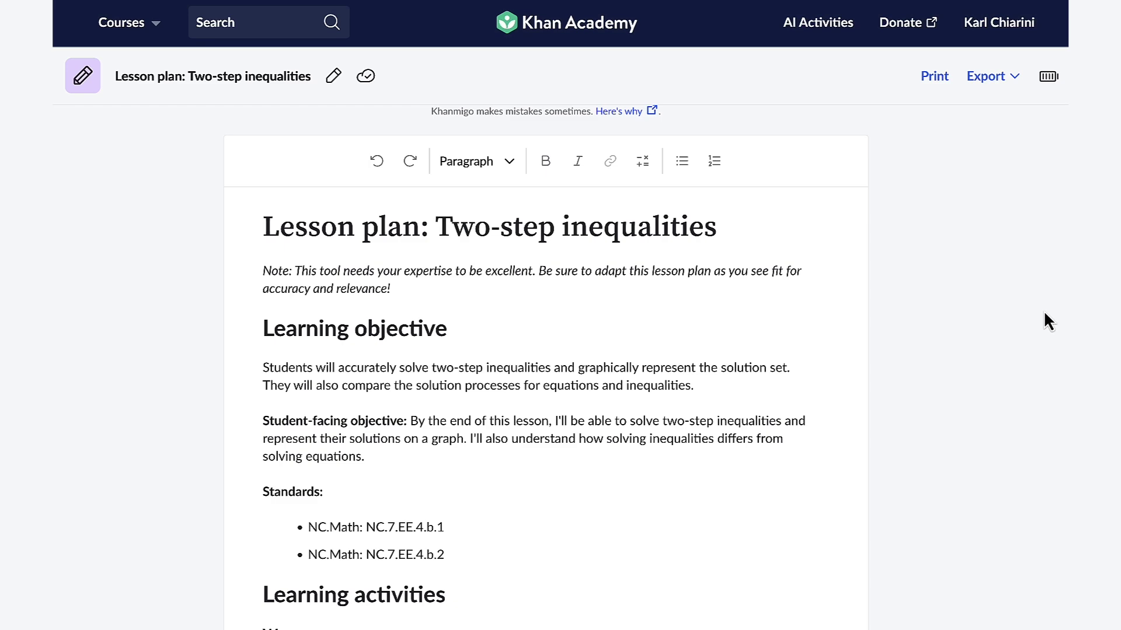
scroll(1042, 310, down, 4)
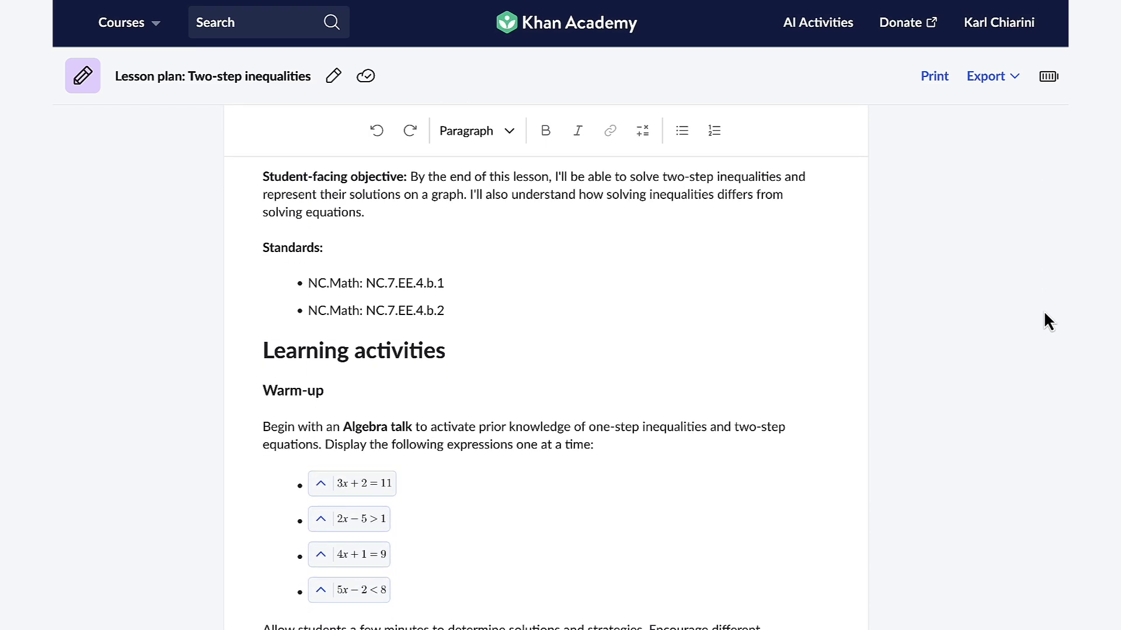
scroll(1043, 313, down, 4)
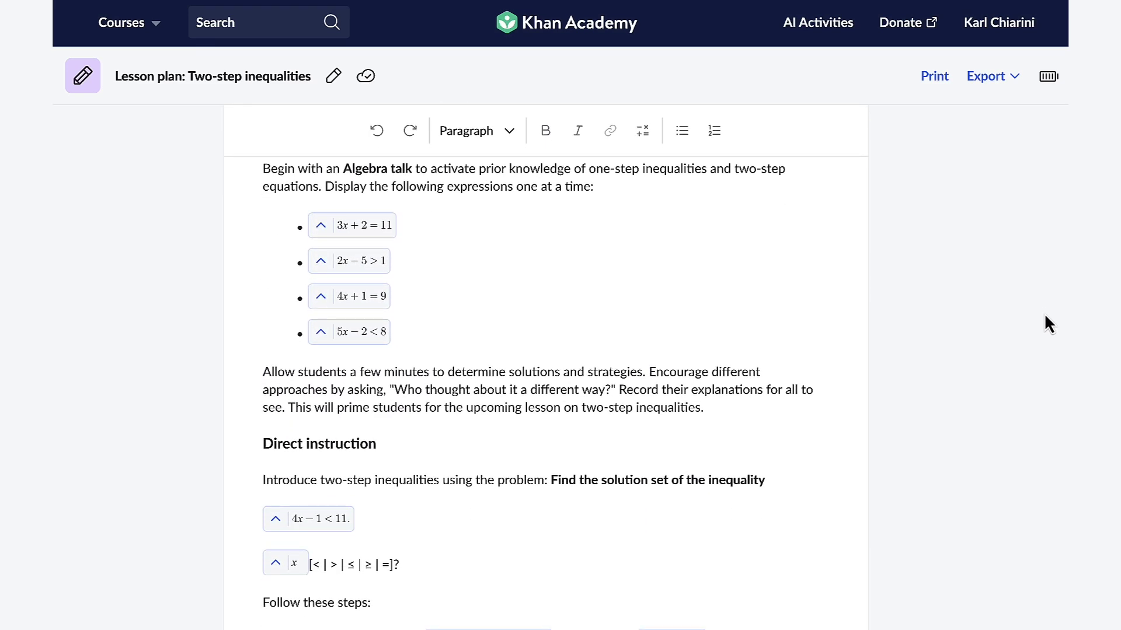
scroll(1044, 313, down, 1)
scroll(1043, 314, up, 3)
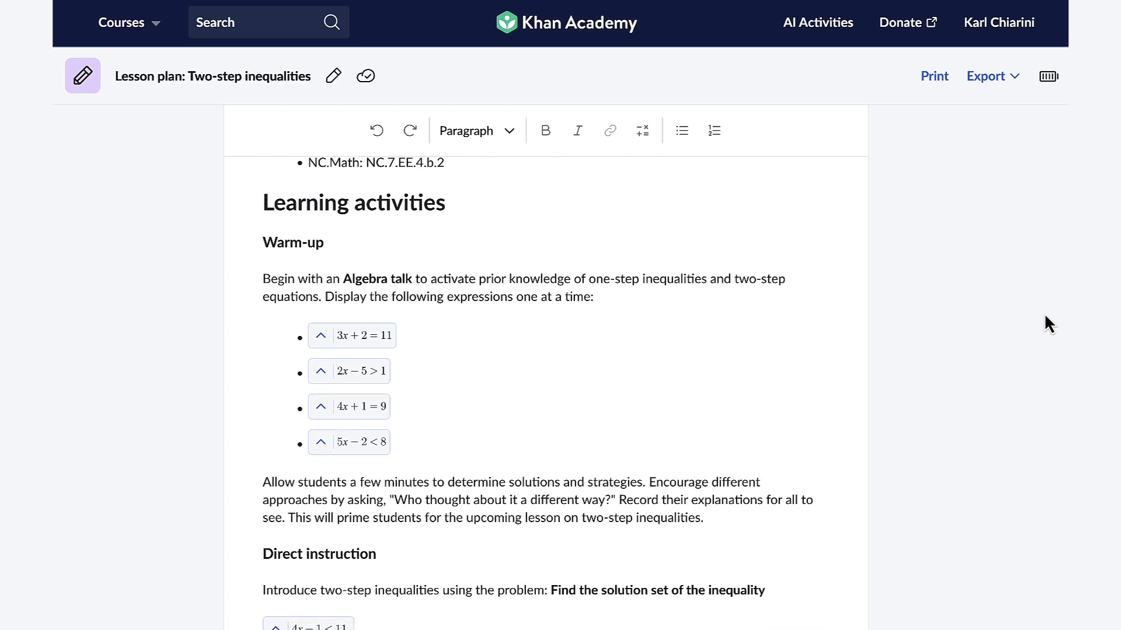
scroll(1045, 325, up, 1)
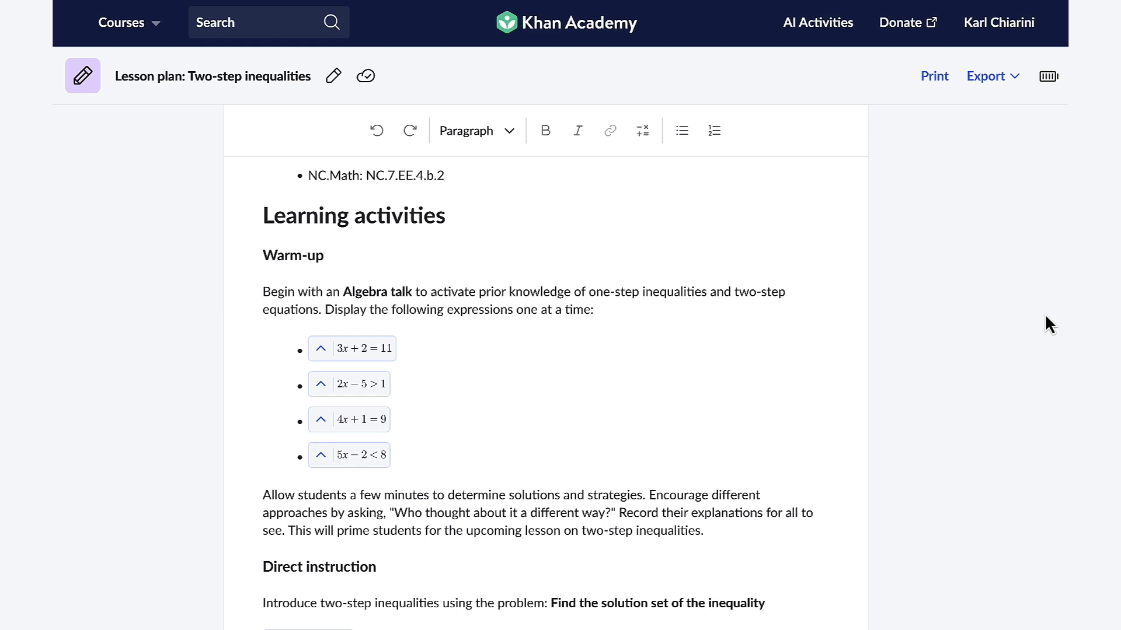
mouse_move(248, 305)
- Have Khanmigo rewrite the Warm-up opening paragraph as a True or False activity
click(248, 303)
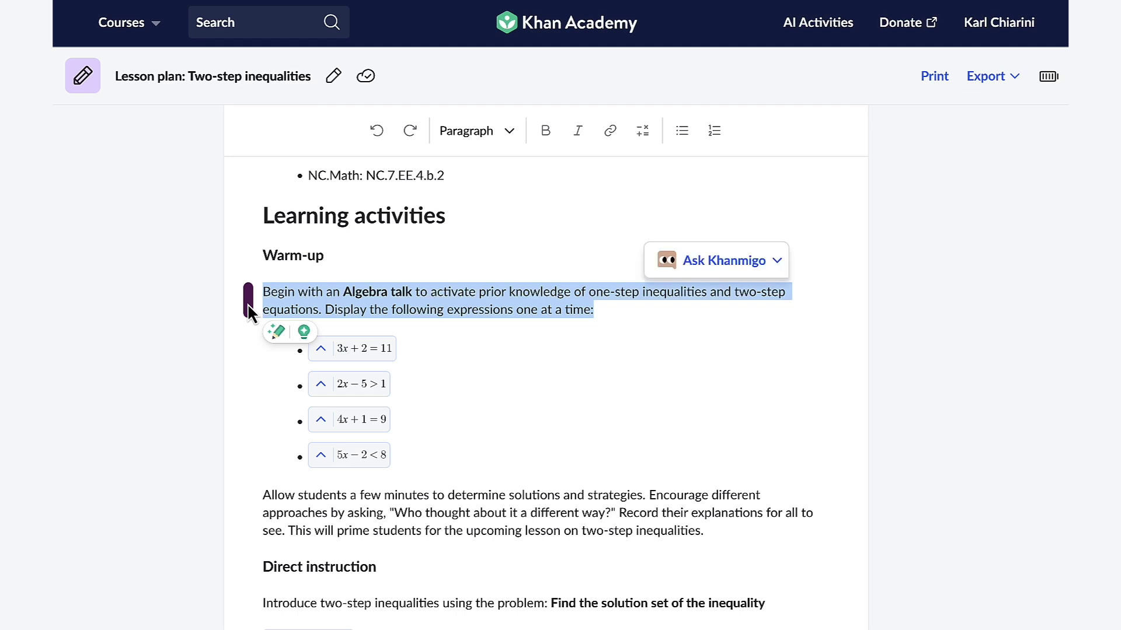
click(779, 264)
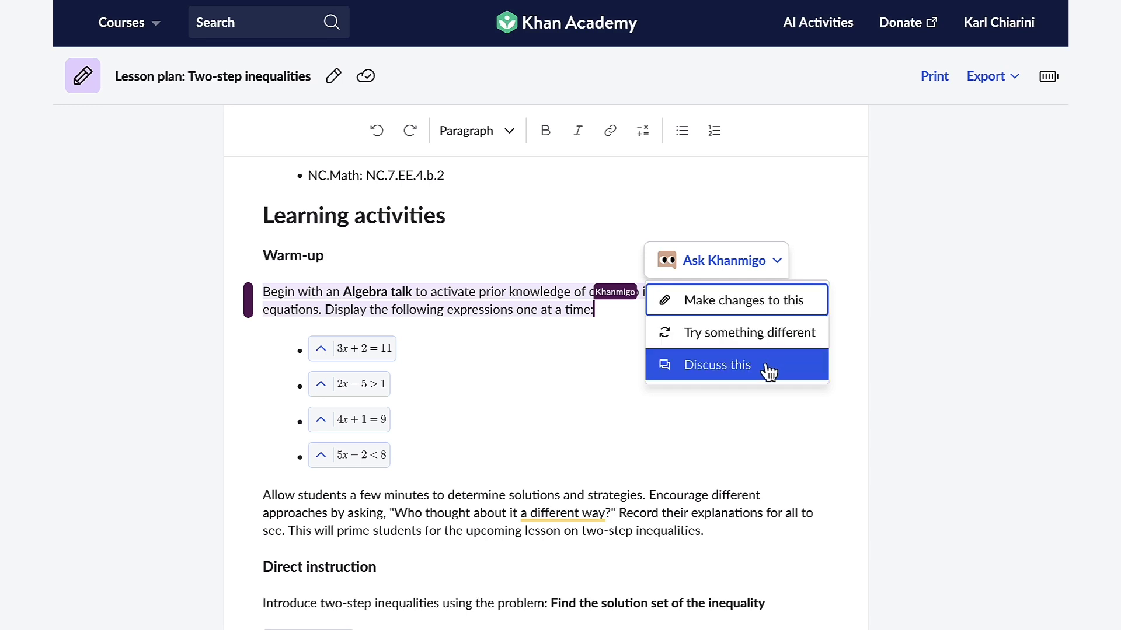
click(818, 345)
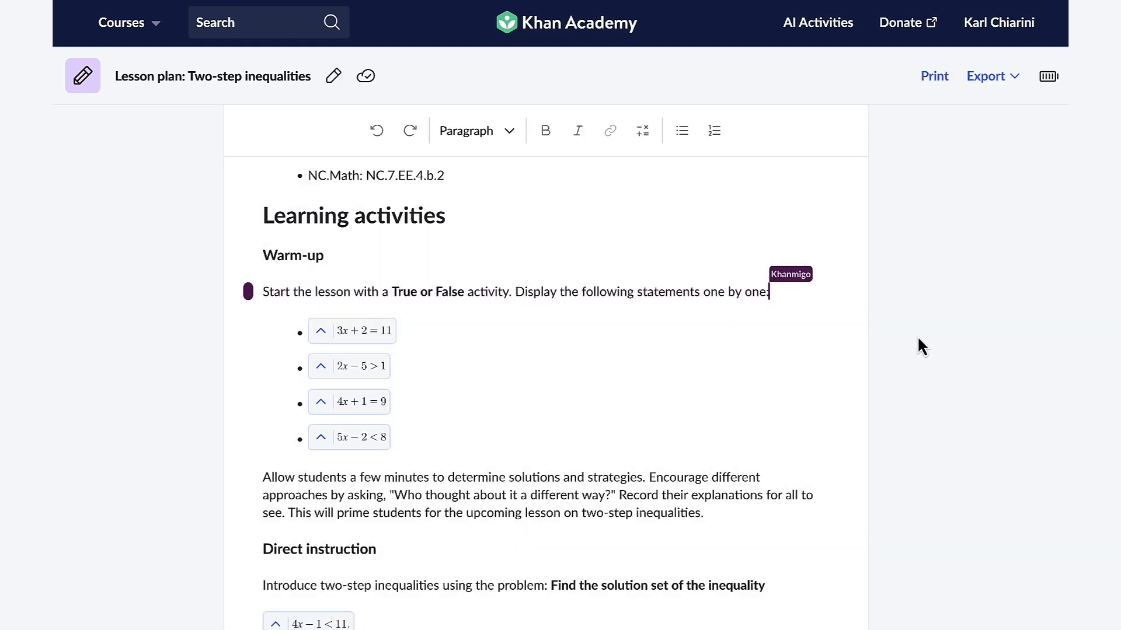
- Export the Two-step inequalities lesson plan to Google Drive
scroll(919, 345, up, 10)
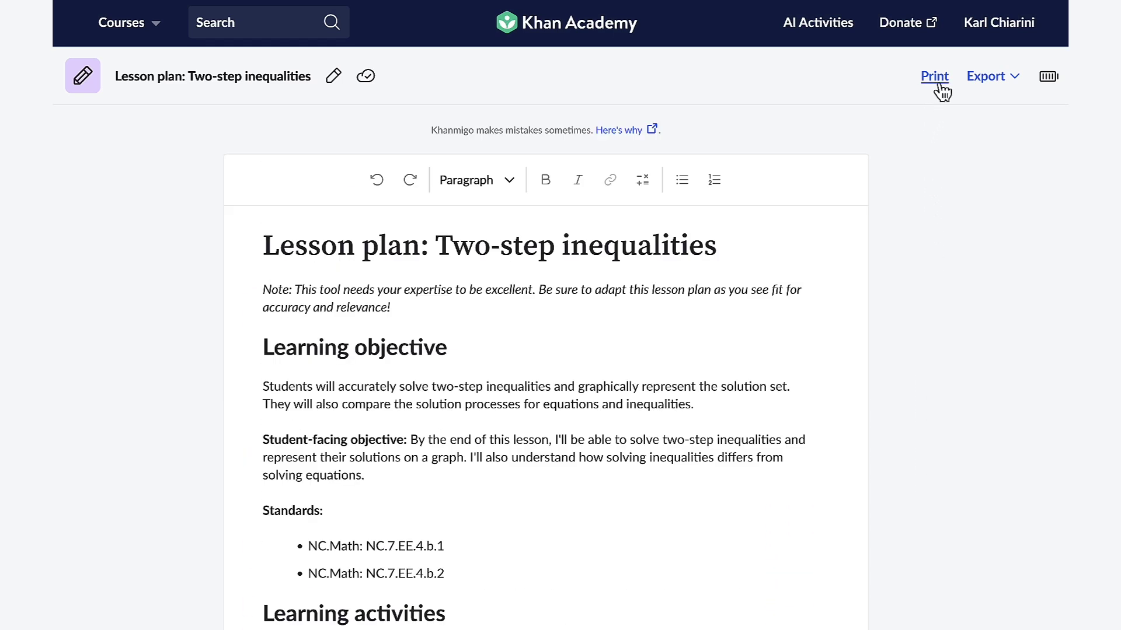
click(1014, 82)
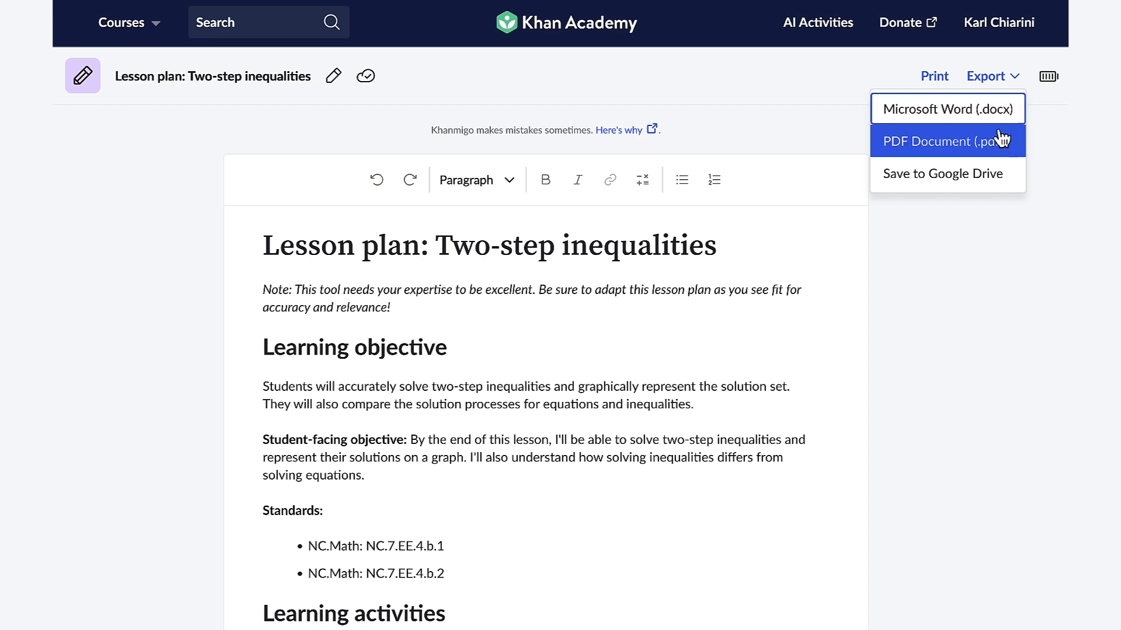
click(992, 181)
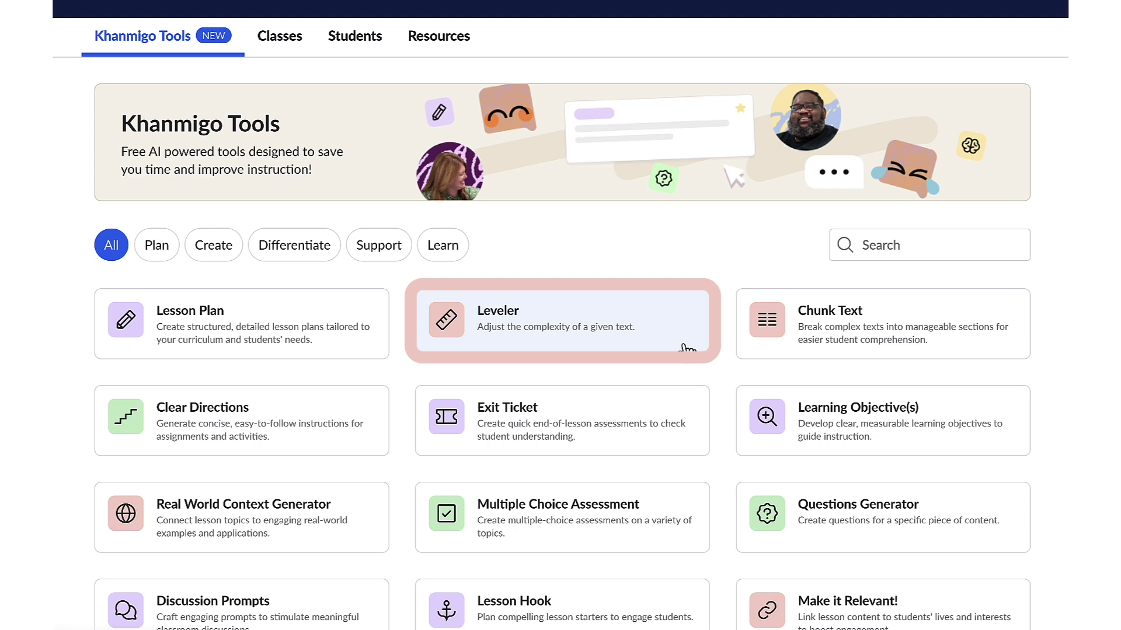
- In the Leveler, paste Brutus' Julius Caesar funeral speech as the original text, fixing a stray bracket in the title
click(686, 349)
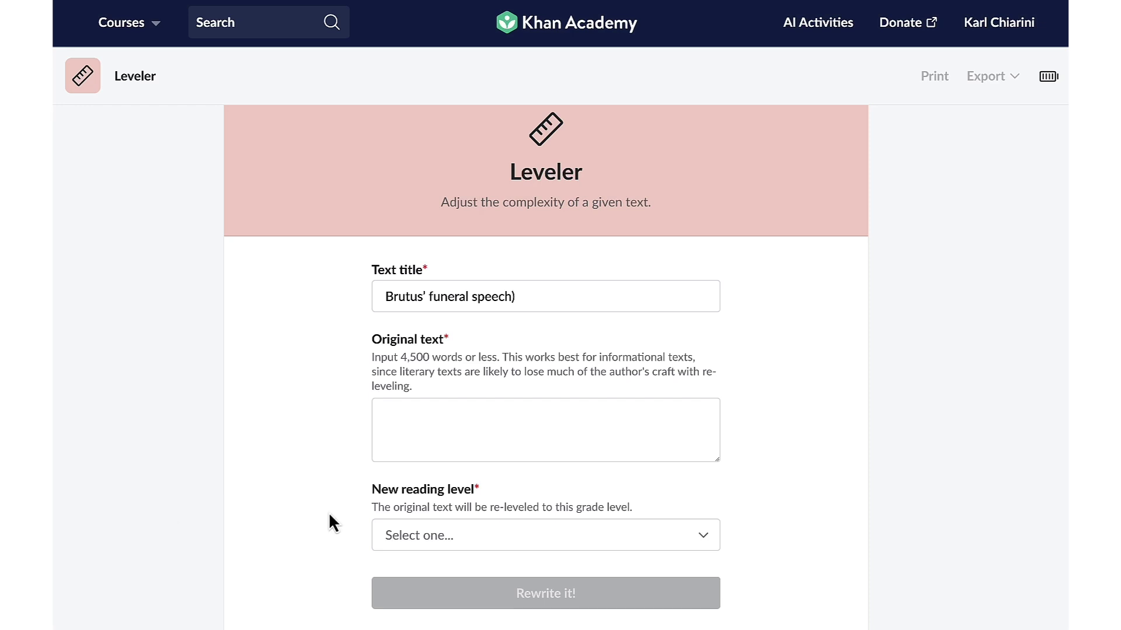
click(393, 420)
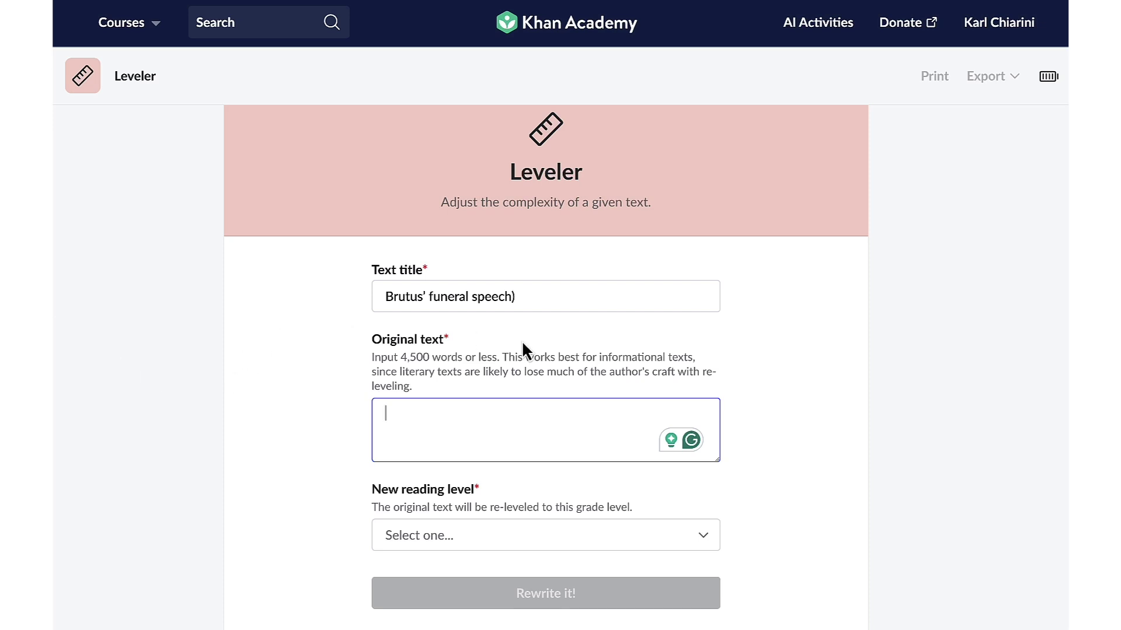
click(514, 298)
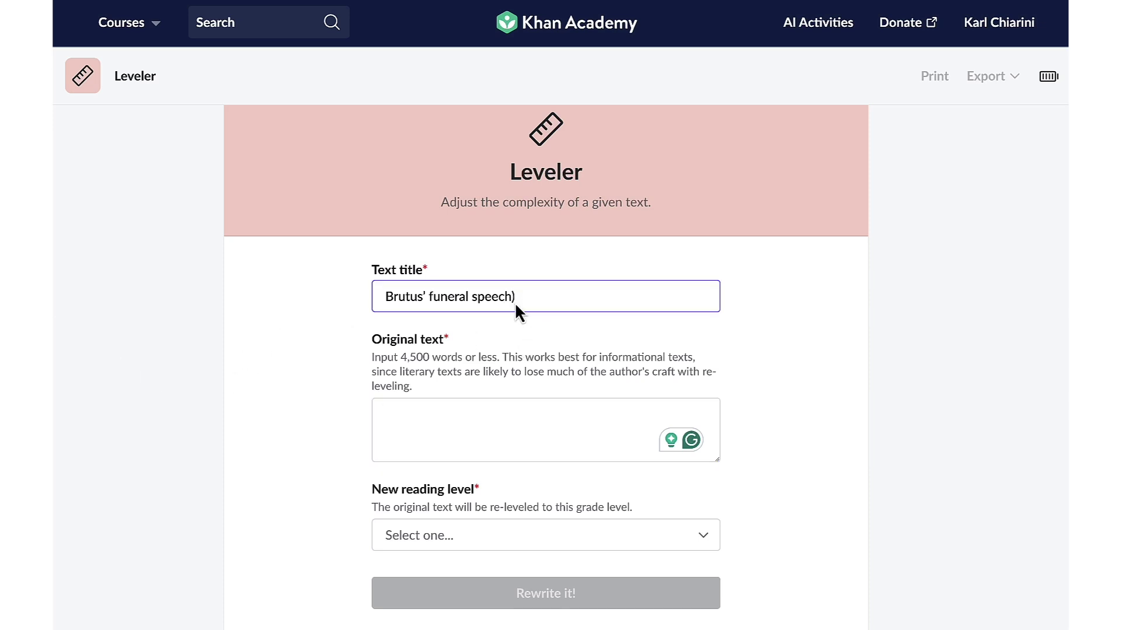
key(BackSpace)
click(412, 409)
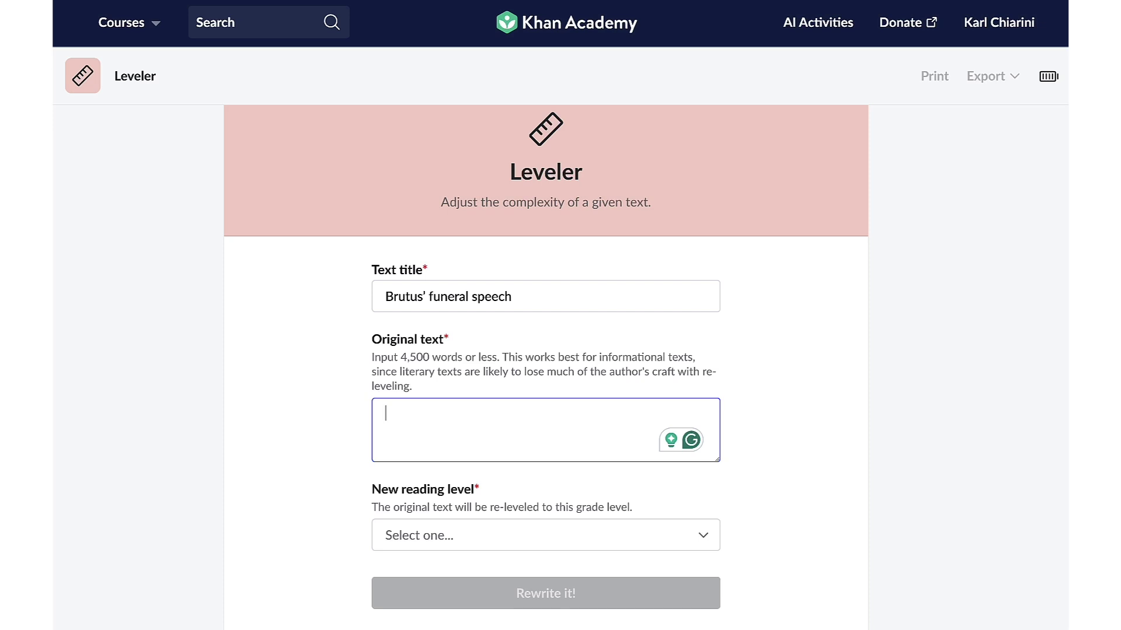
key(ctrl+v)
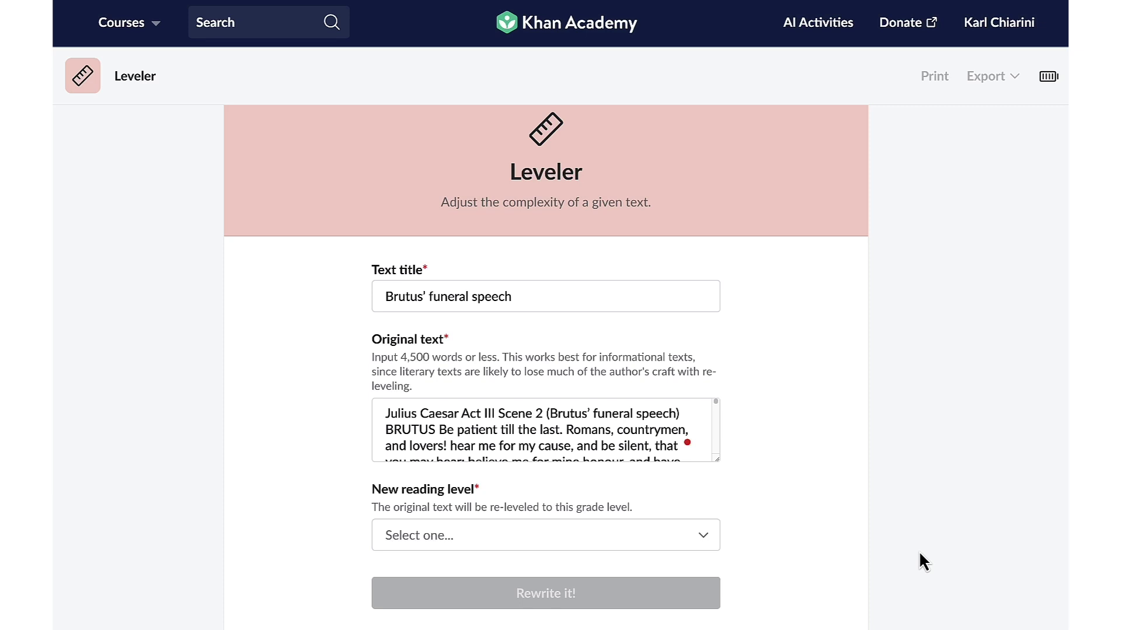
- Rewrite the speech at a 7th-grade reading level
click(710, 547)
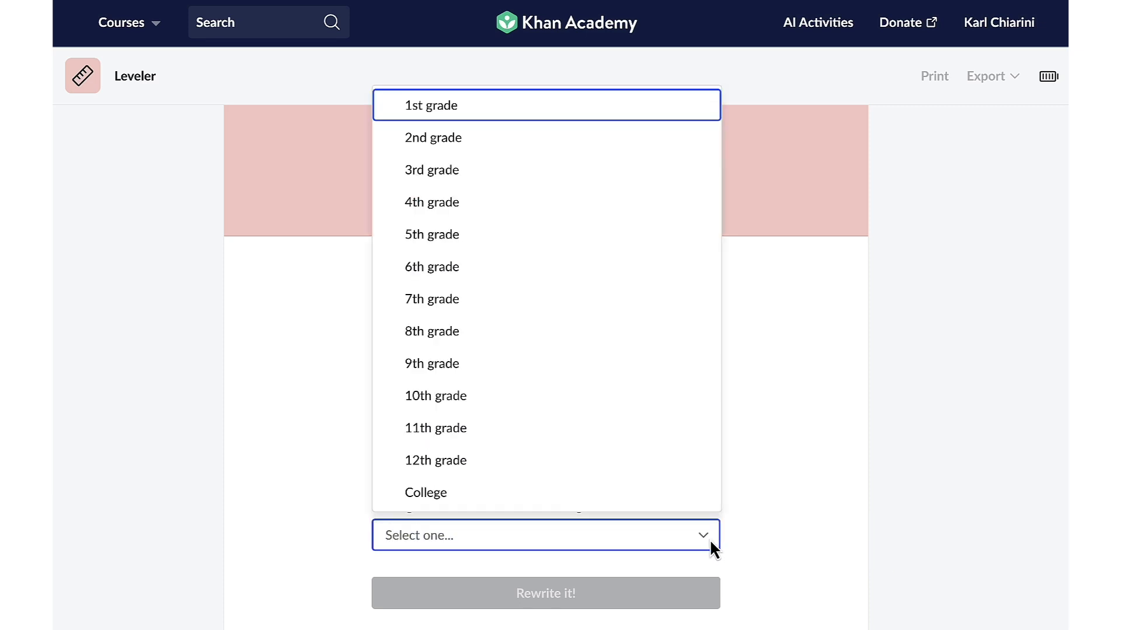
click(706, 315)
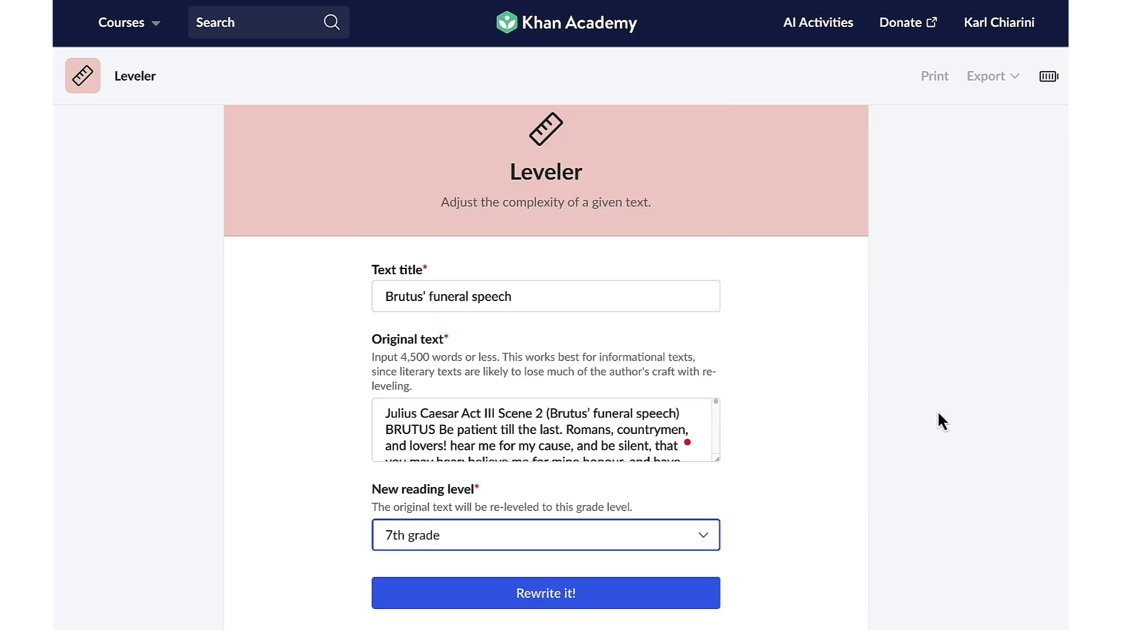
scroll(935, 431, down, 1)
click(678, 581)
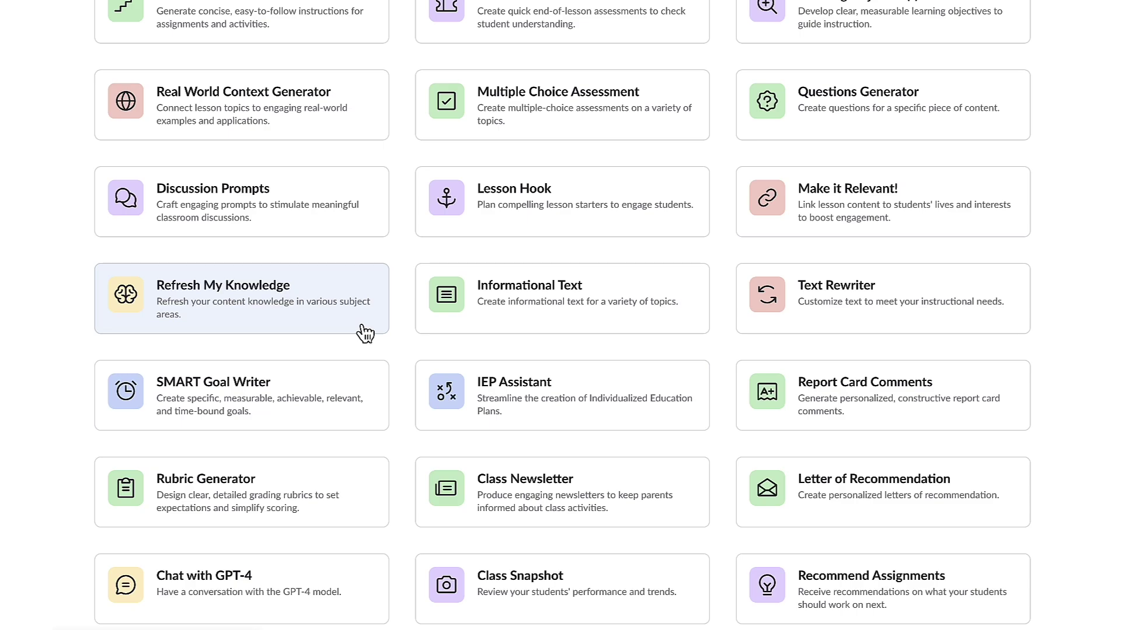
- Ask Refresh My Knowledge to review 'The First Amendment' for 10th grade, choosing option 2 (conversation)
click(362, 327)
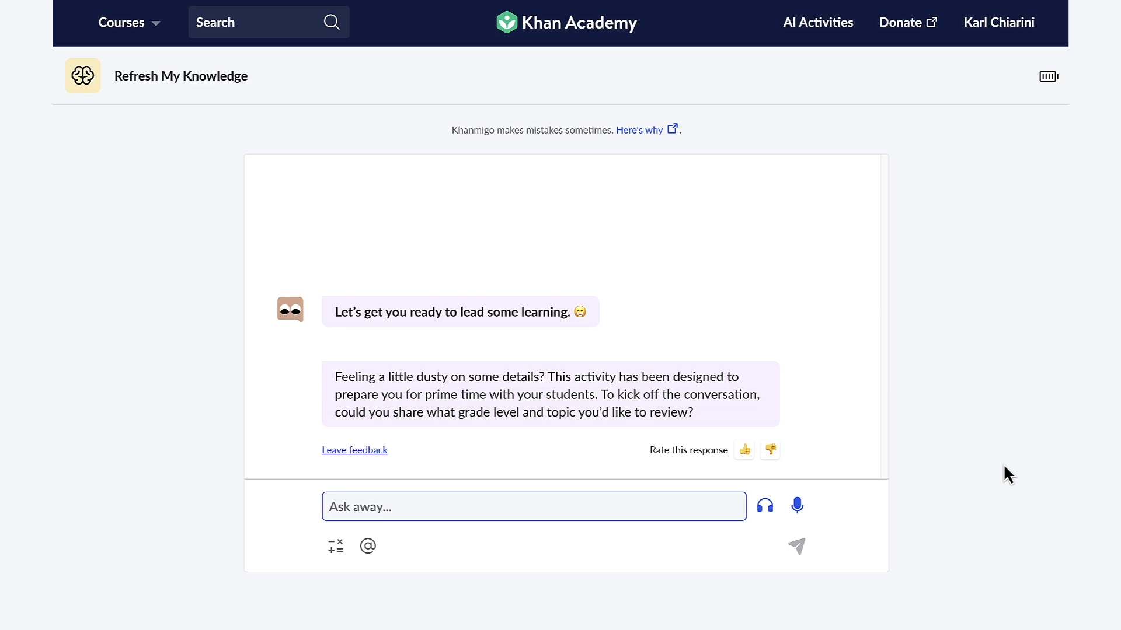
text(The First Amendment)
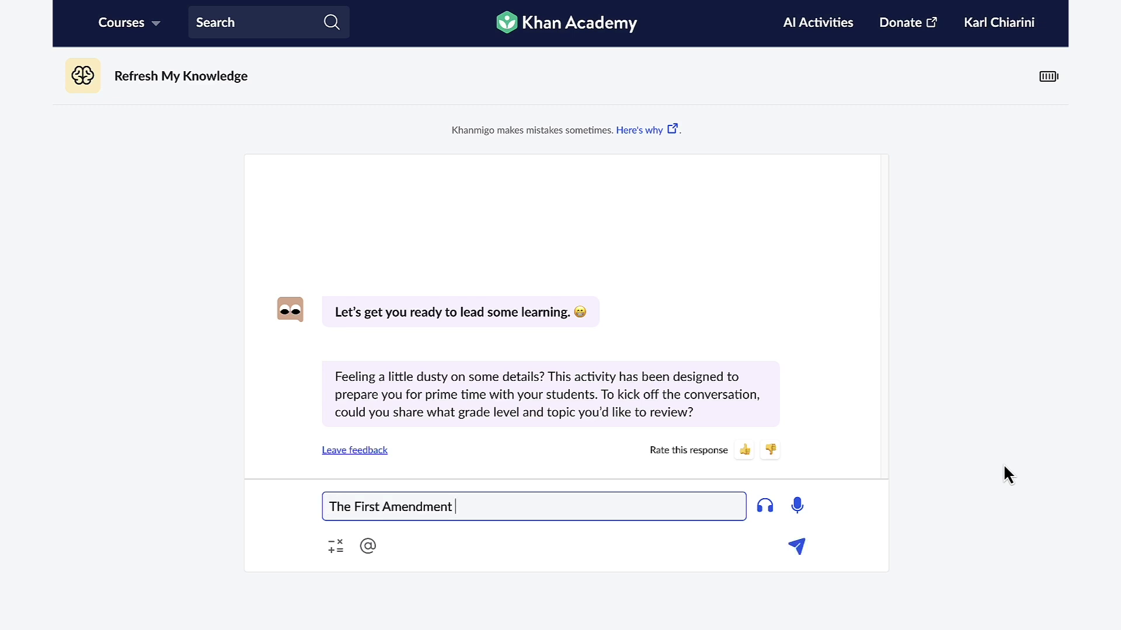
text(10 grade)
key(Return)
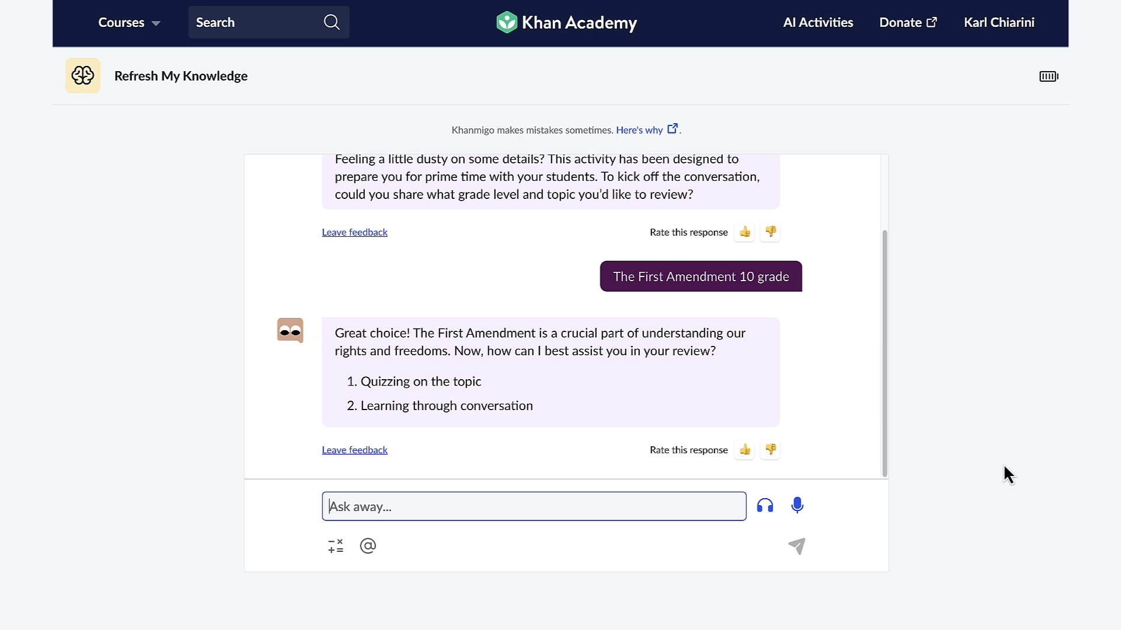
text(2)
key(Return)
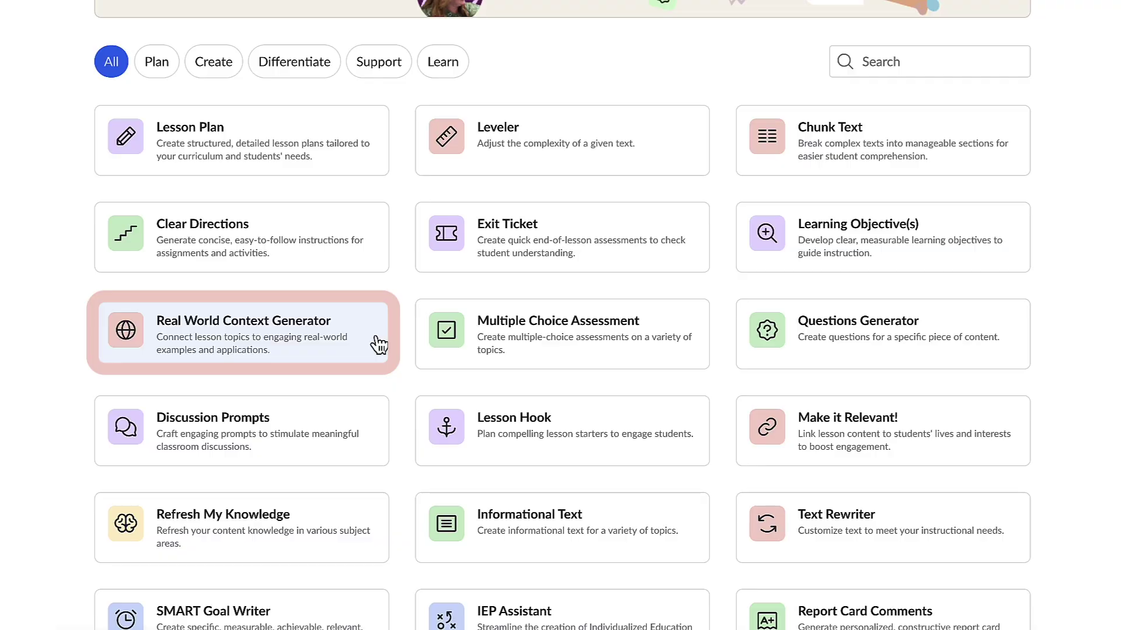
- Open the Real World Context Generator and enter 'The First Amendment' as the topic
click(378, 344)
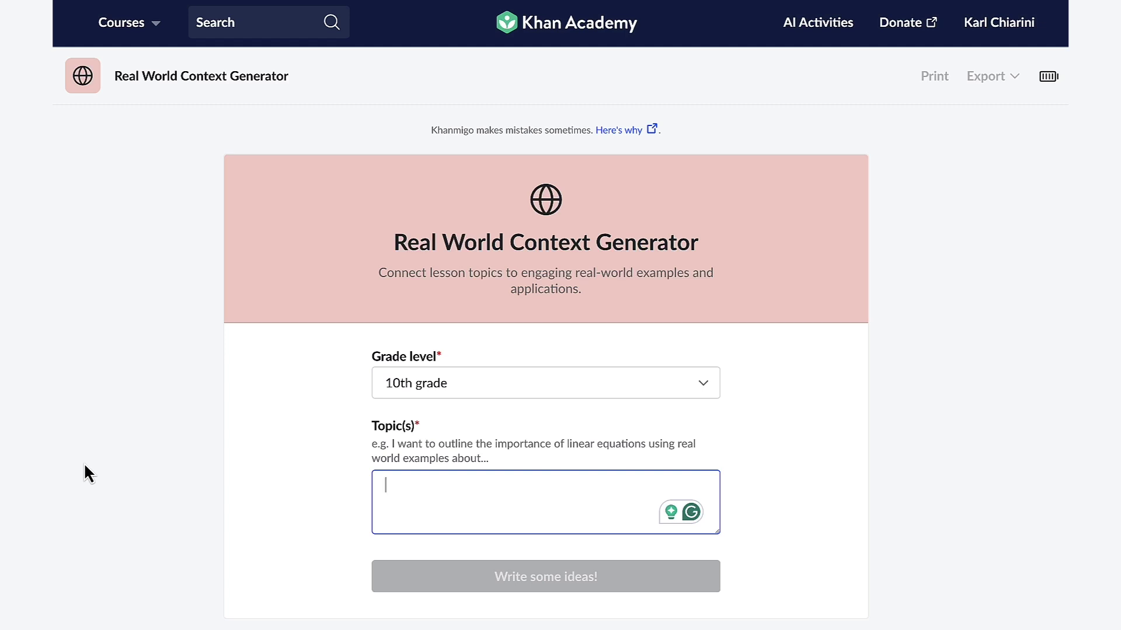
text(The First Amendment)
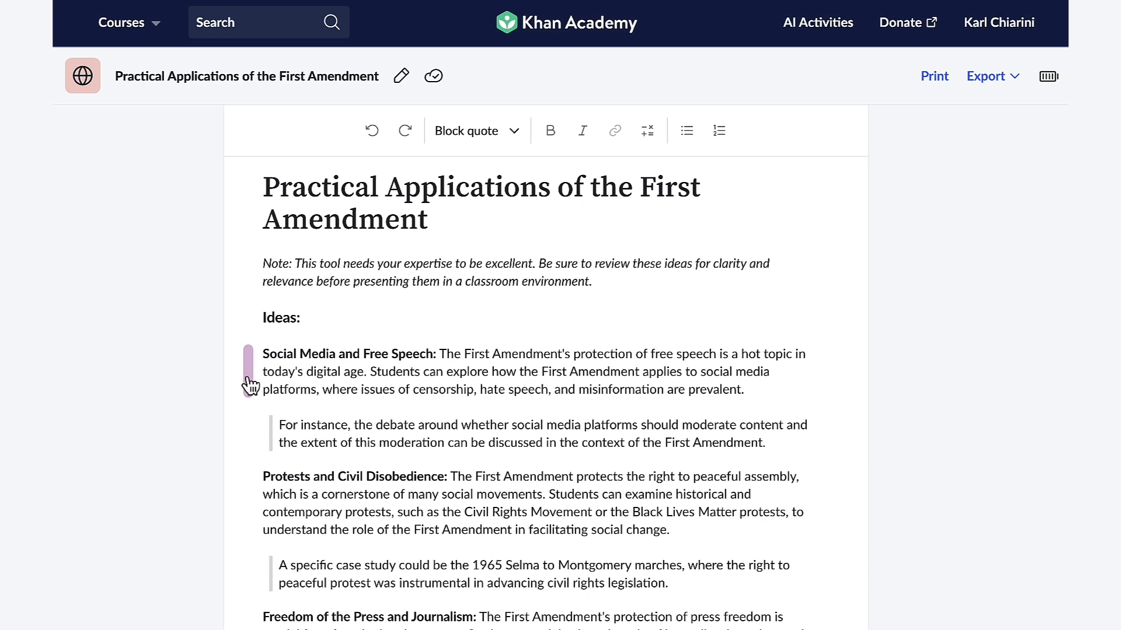
- Ask Khanmigo to change the Social Media and Free Speech idea into one about sport
click(248, 377)
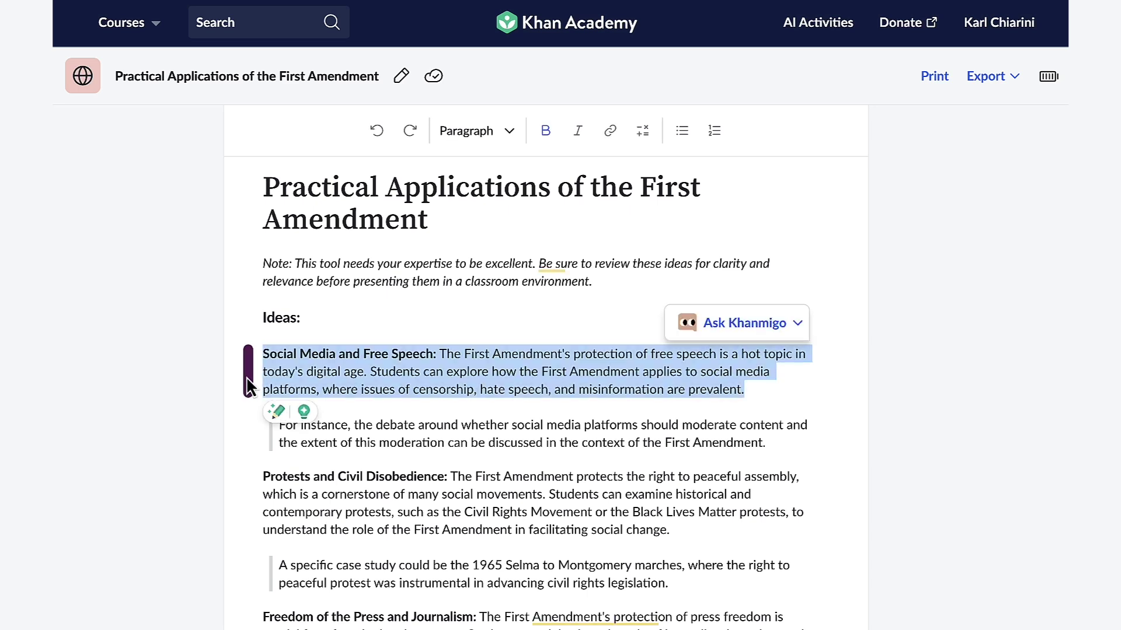
click(799, 325)
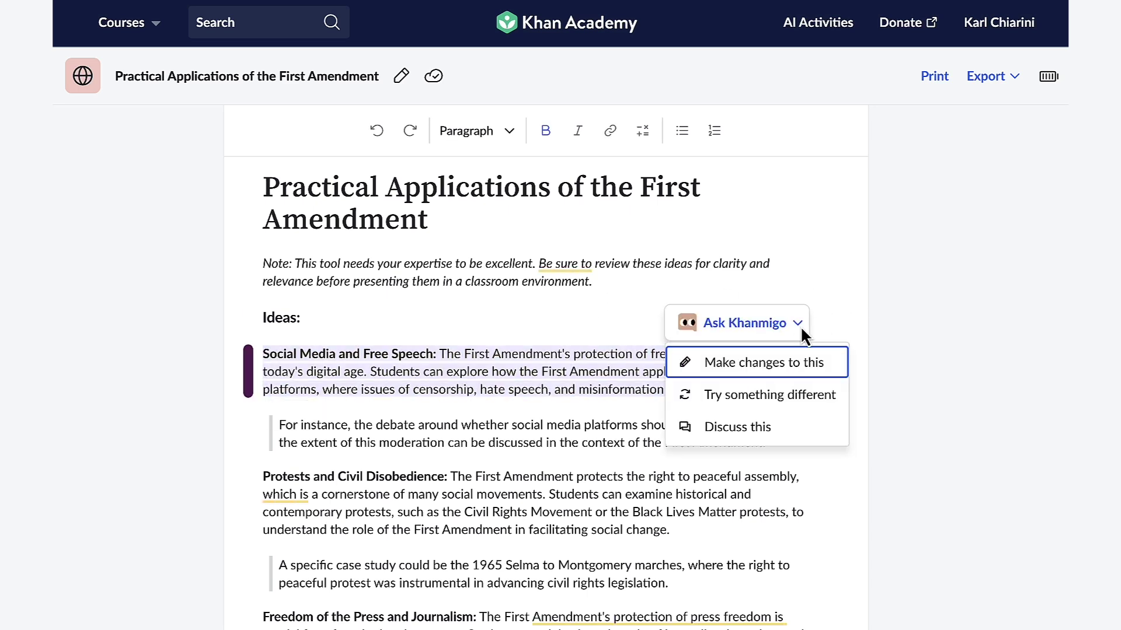
click(771, 361)
click(607, 319)
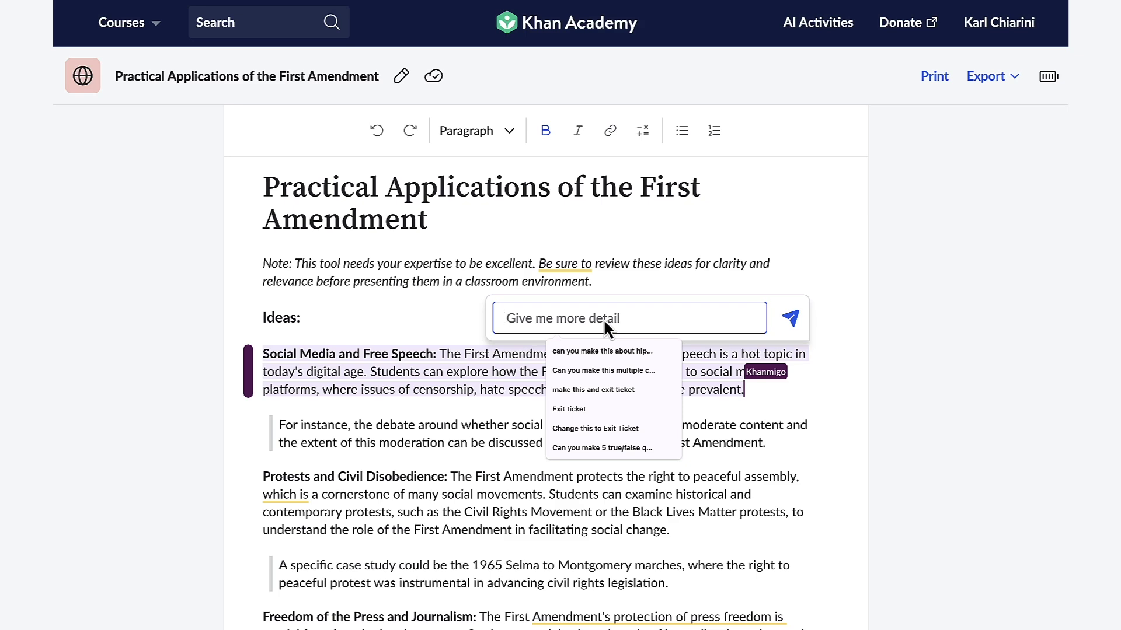
text(something about mort)
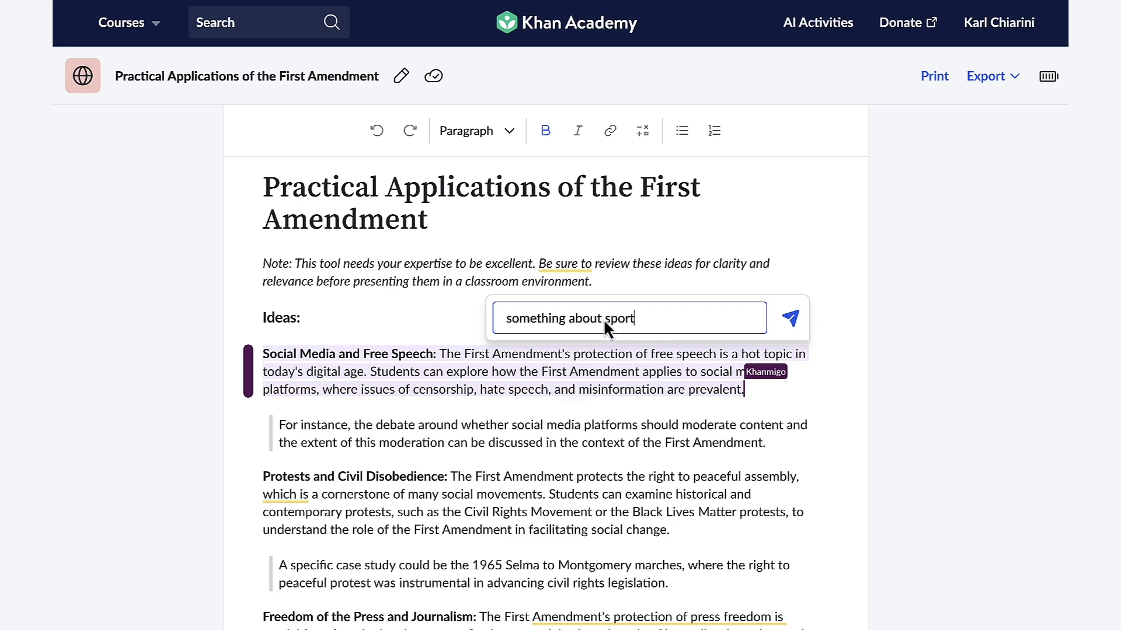
key(Return)
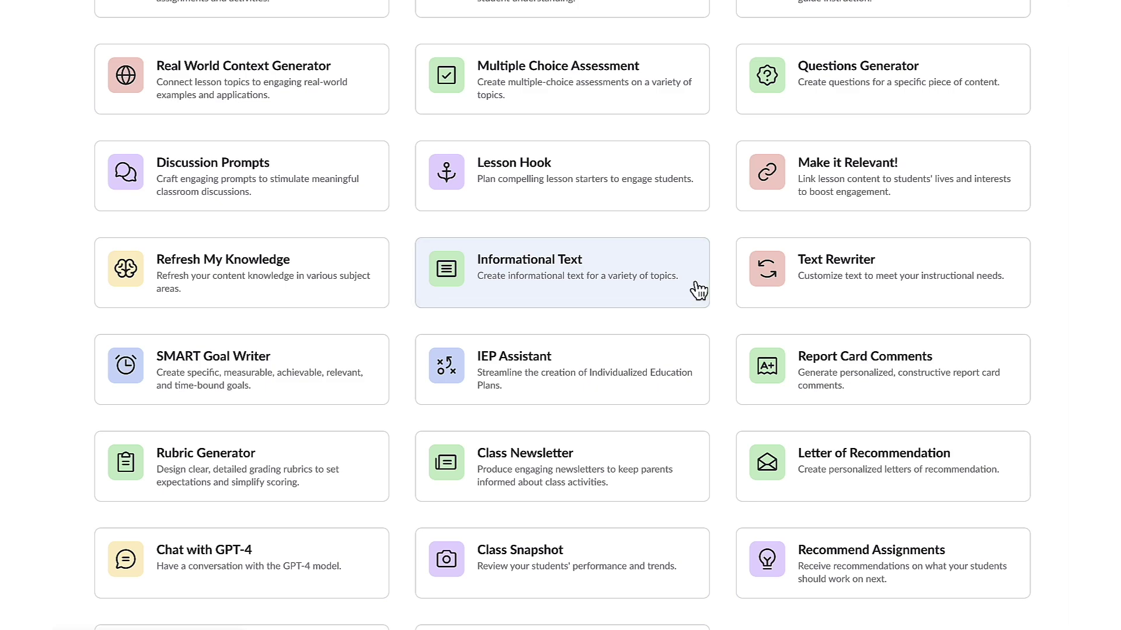
- Generate a 300-word 9th-grade informational text on the photography exposure process
click(699, 290)
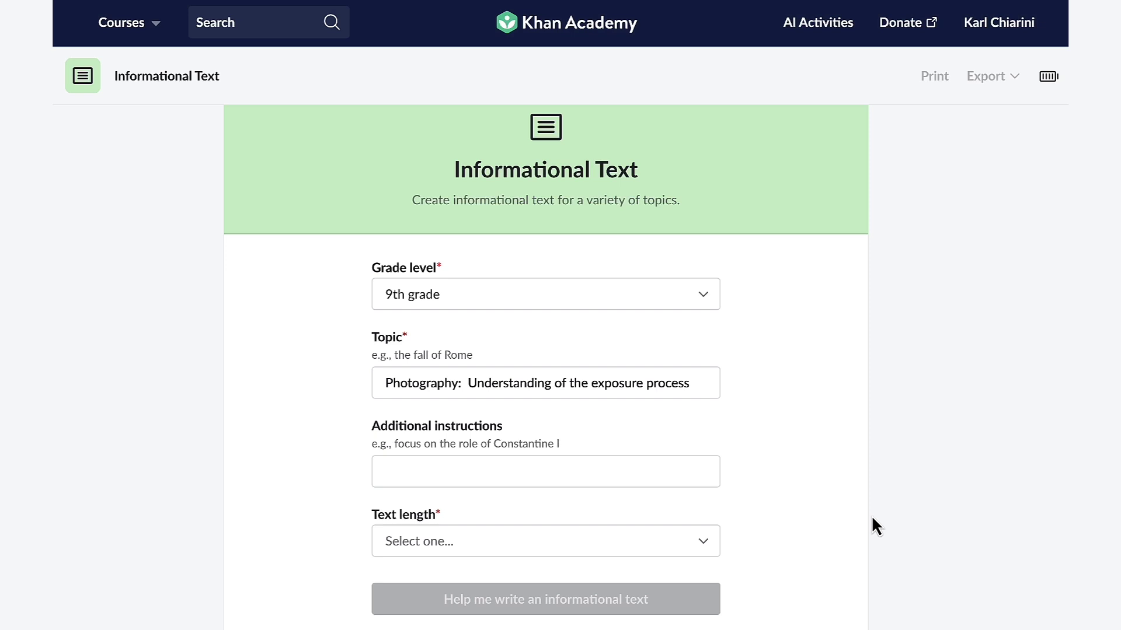
click(708, 541)
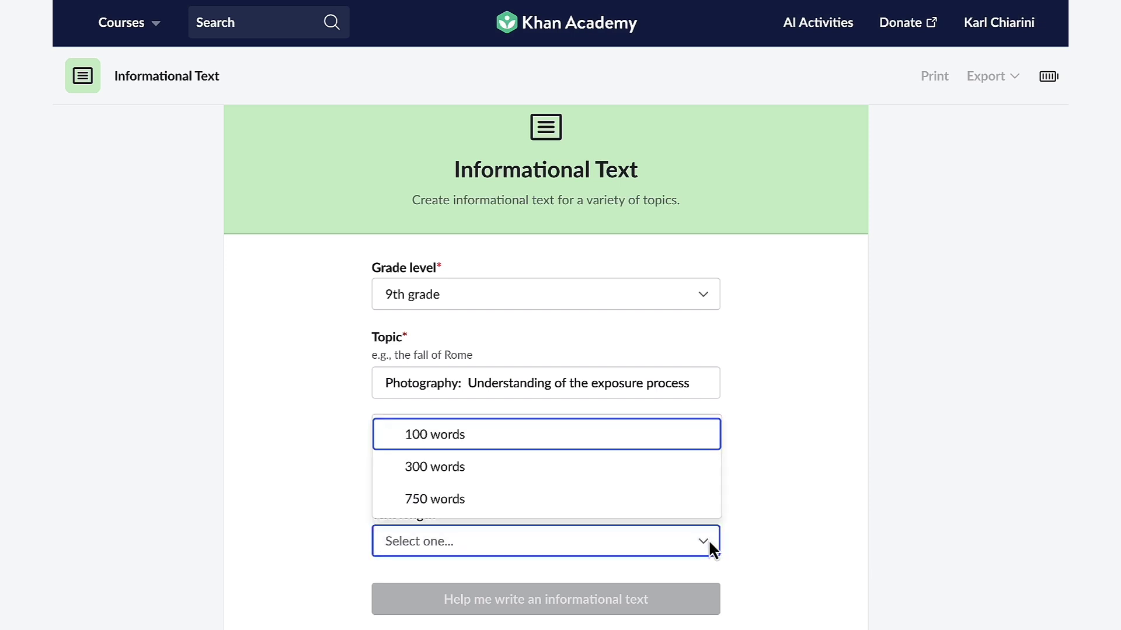
click(691, 477)
click(627, 601)
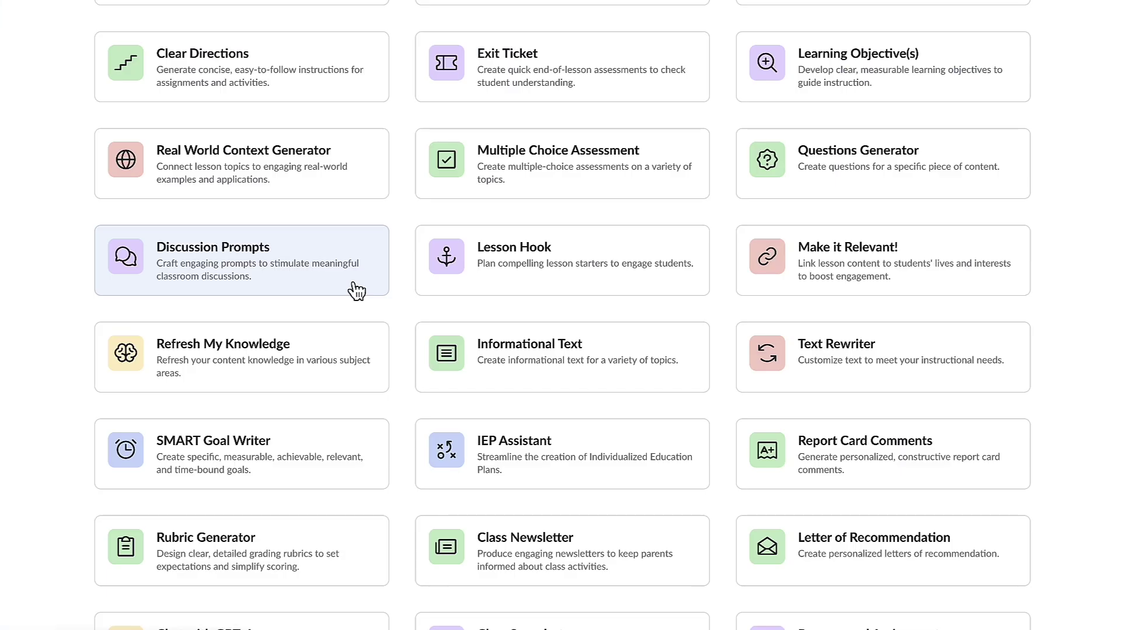
- Generate 8th grade discussion topics on 'Photosynthesis in organisms' with the Discussion Prompts tool
click(356, 290)
click(356, 290)
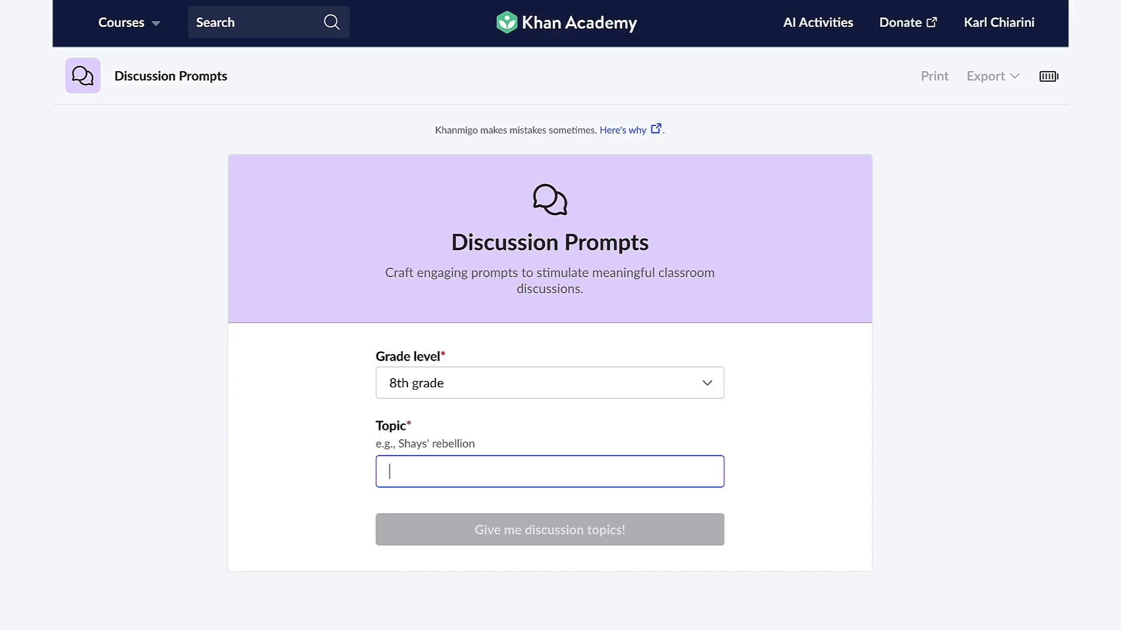
text(Photosynthesis in organisms)
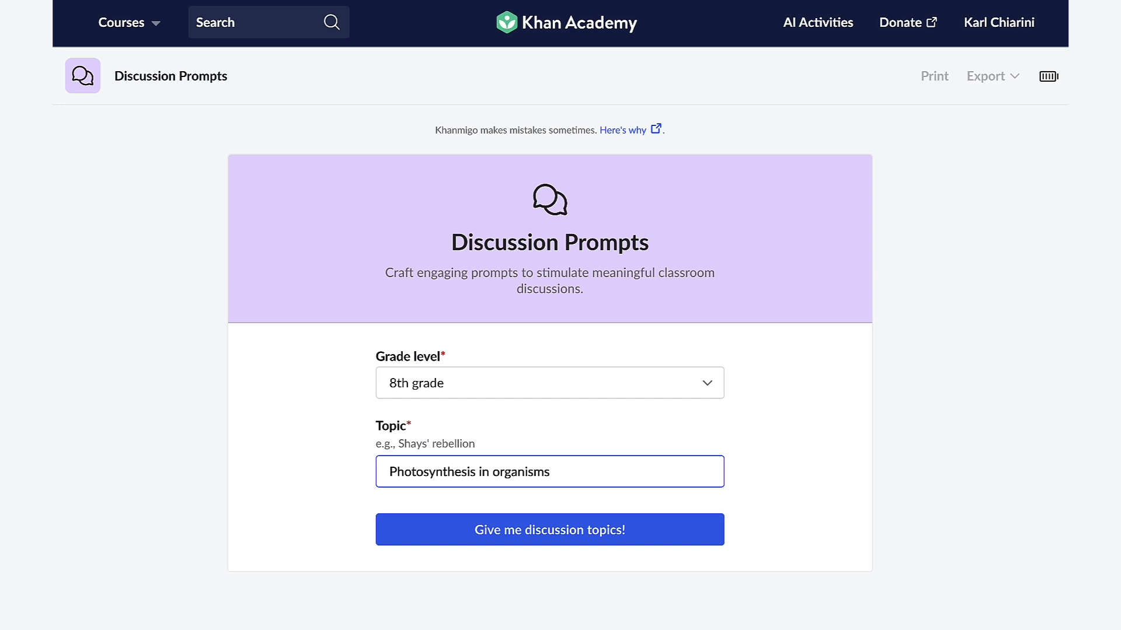
click(711, 542)
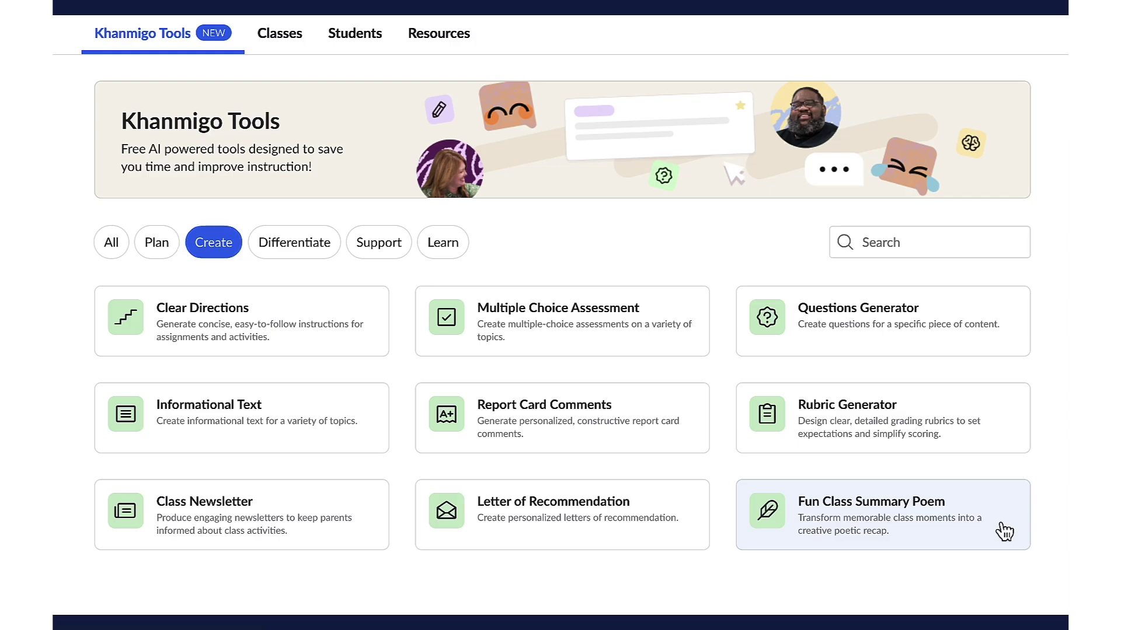
- Write a Fun Class Summary Poem with class summary 'Goal-setting' and theme 'summer'
click(1004, 531)
scroll(1004, 524, down, 1)
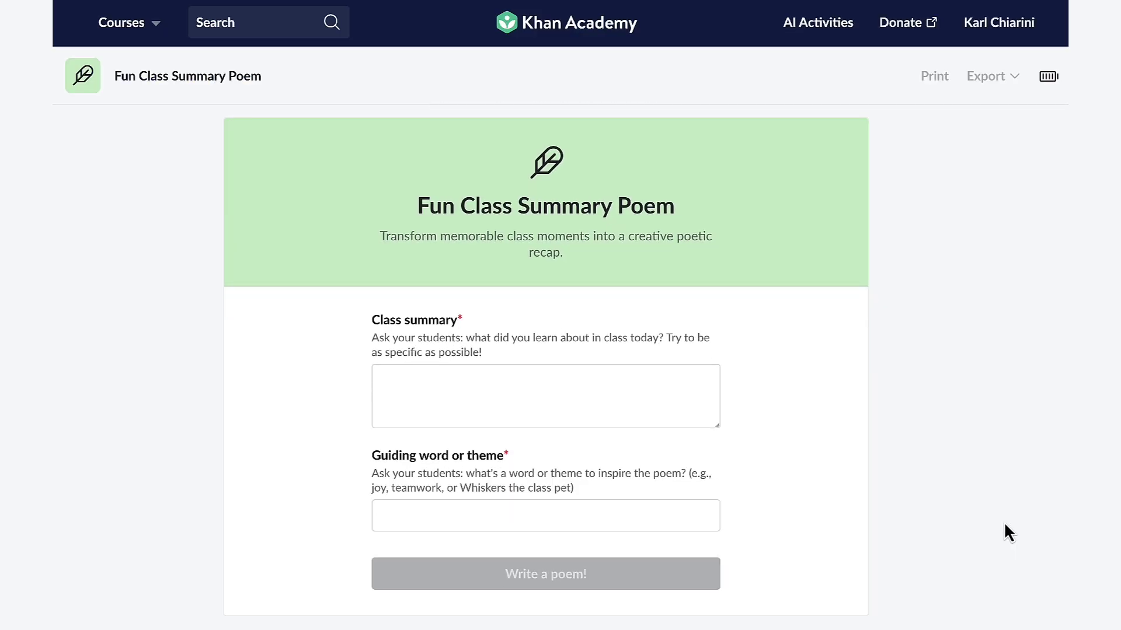
click(705, 421)
text(Goal-setting)
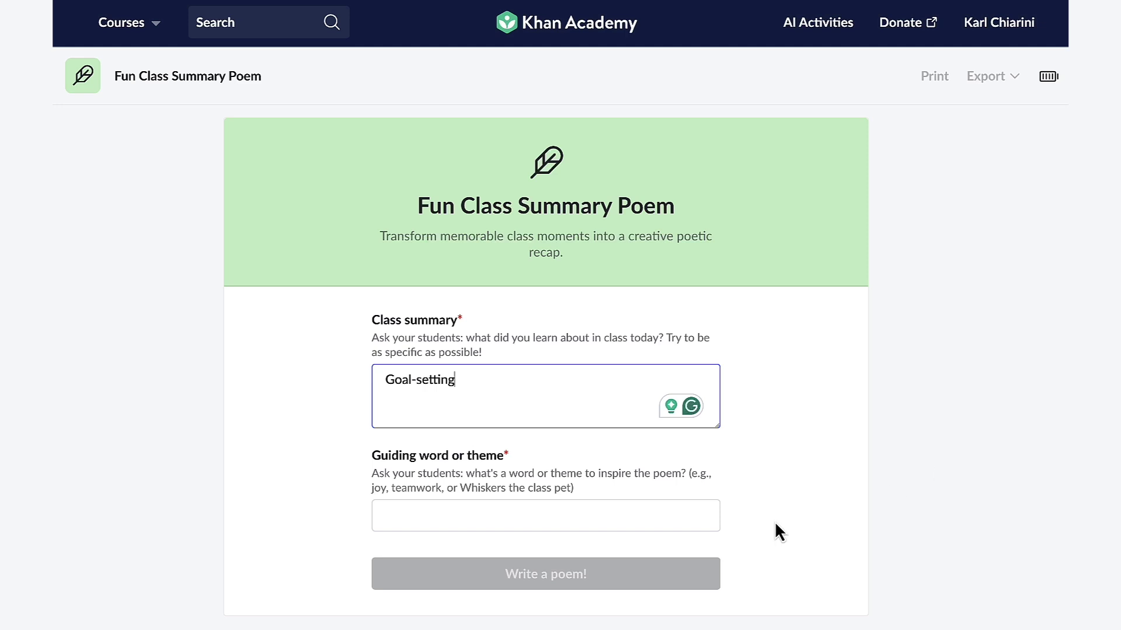
click(689, 514)
text(s)
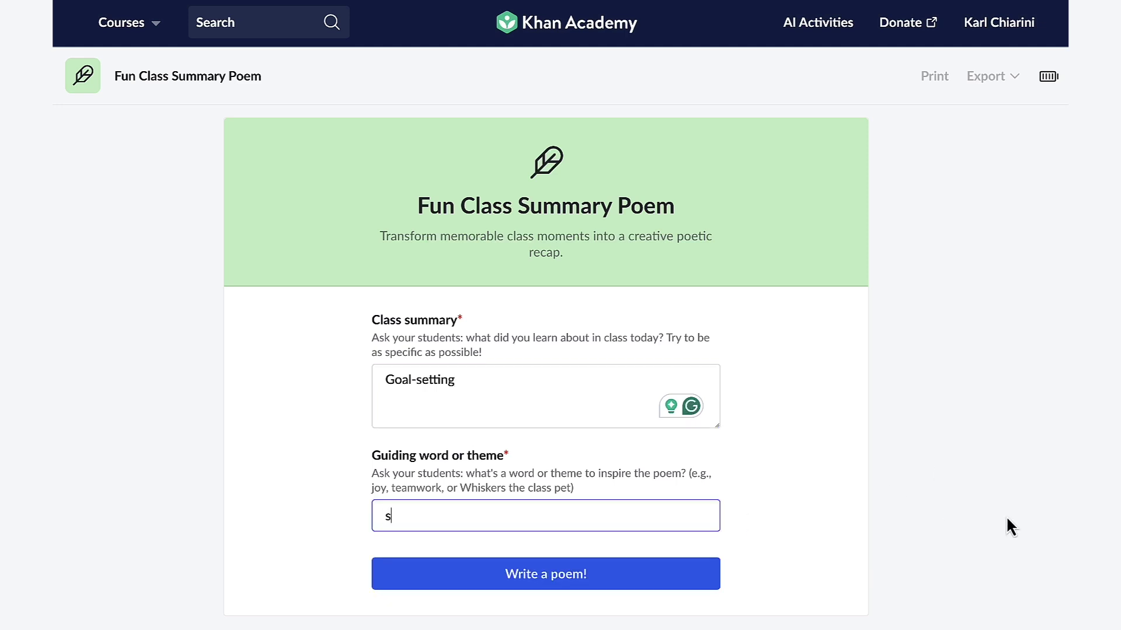
text(ummer)
click(696, 577)
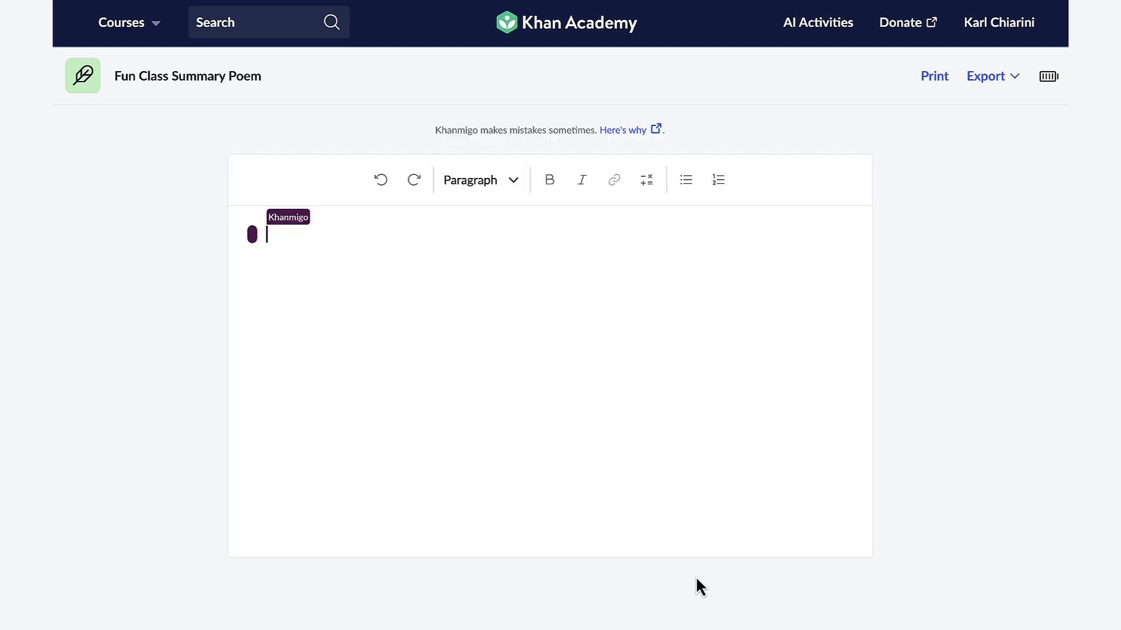